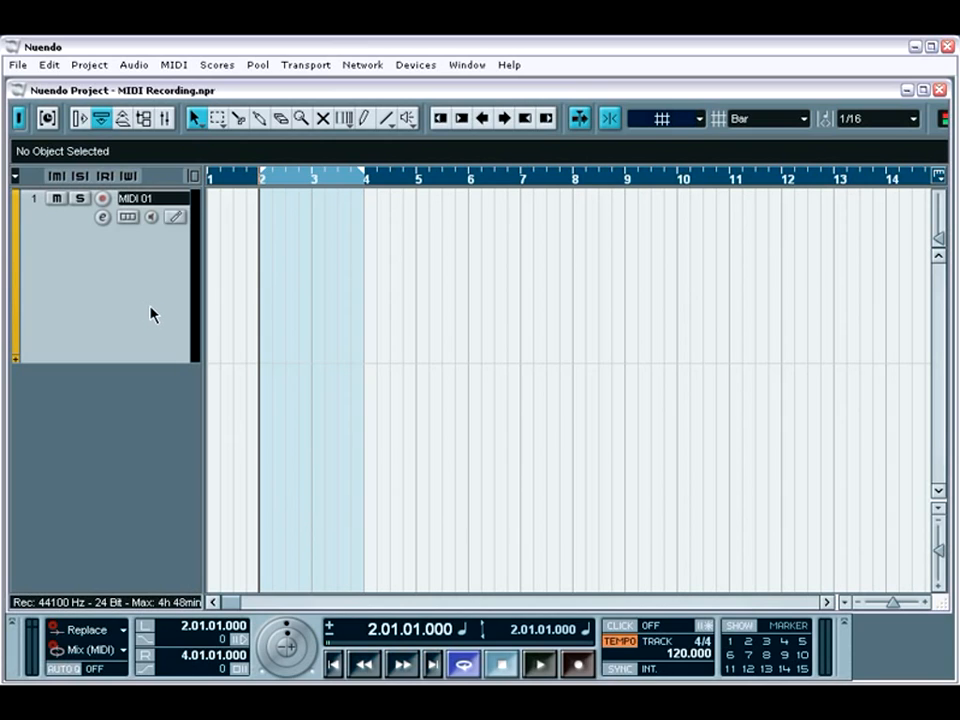
Look over the MIDI 01 track's settings in the Inspector, trying and resetting the velocity shift, and view its channel in the Mixer
{"action": "left_click", "coordinate": [84, 121]}
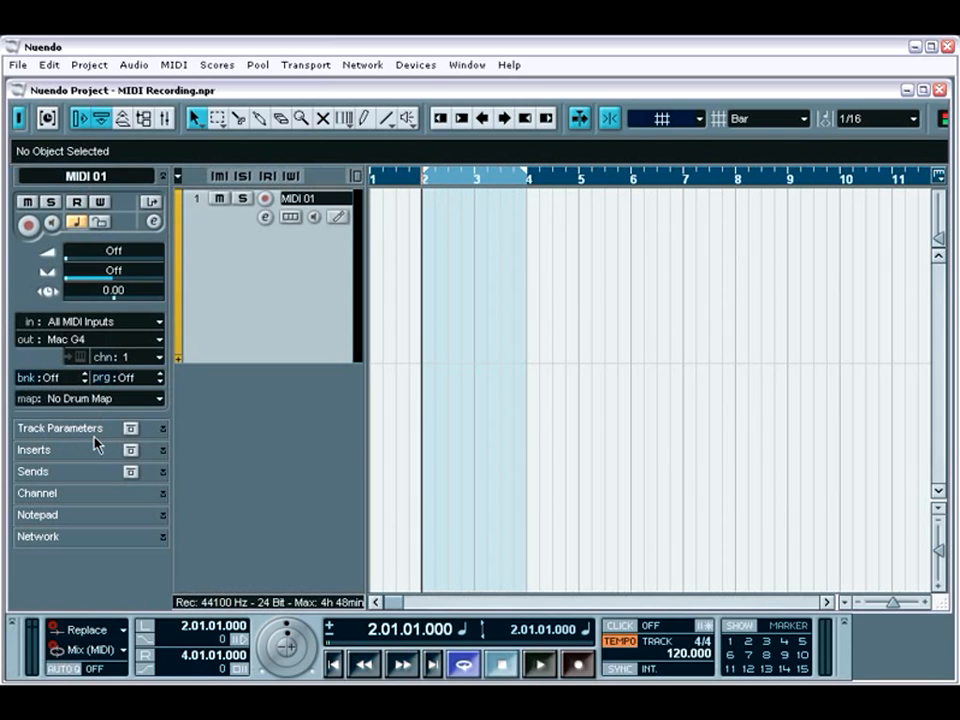
{"action": "left_click", "coordinate": [164, 429]}
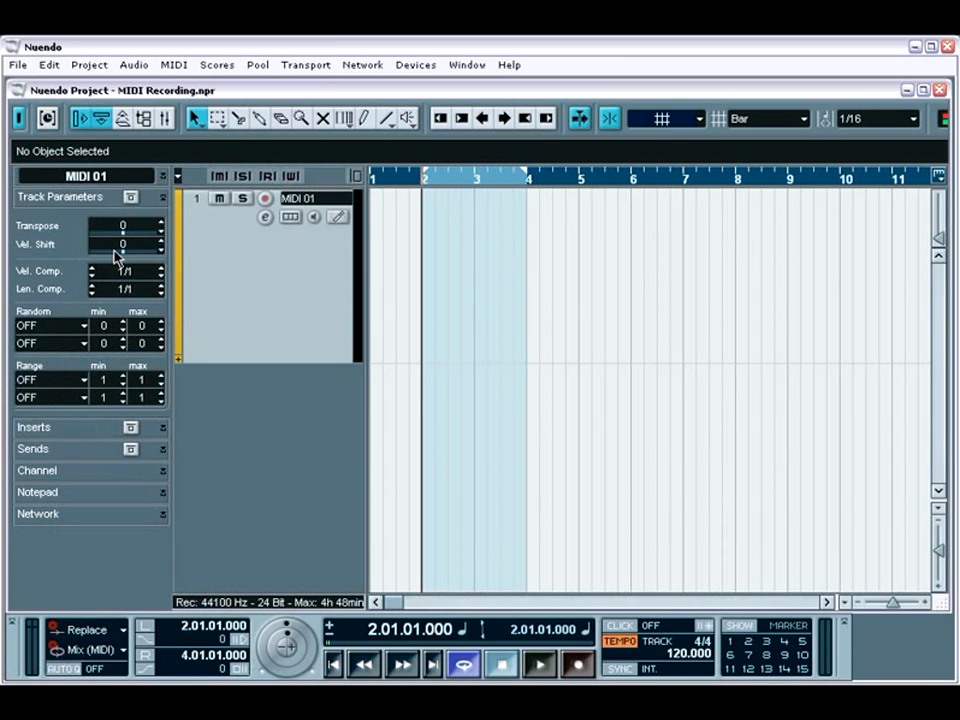
{"action": "left_click_drag", "start_coordinate": [122, 246], "coordinate": [153, 278]}
{"action": "left_click", "coordinate": [123, 246], "text": "ctrl"}
{"action": "left_click", "coordinate": [164, 178]}
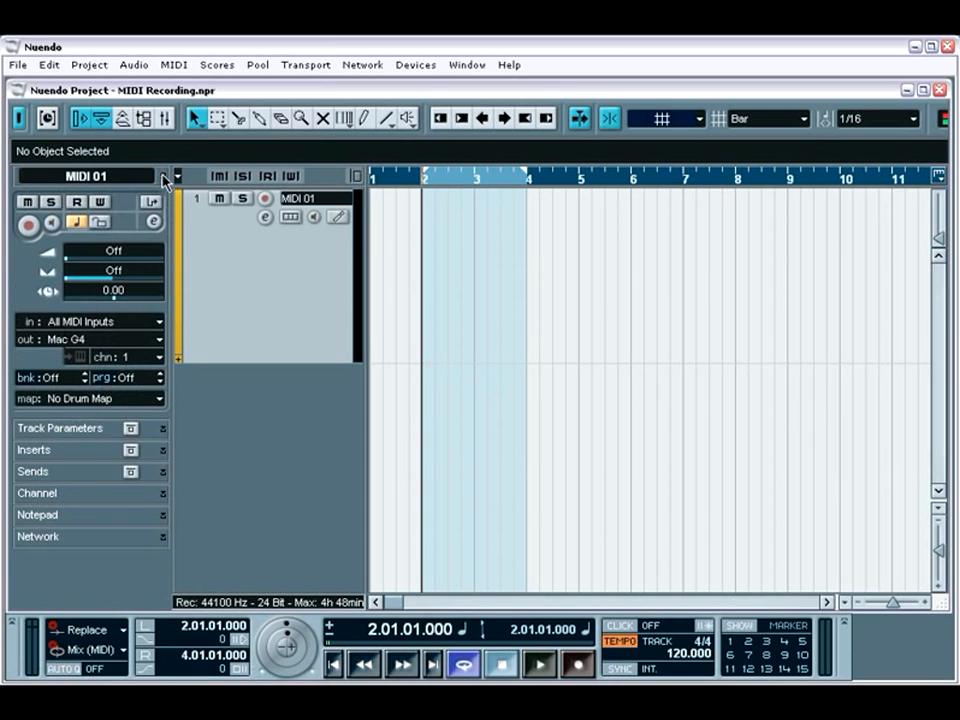
{"action": "left_click", "coordinate": [165, 122]}
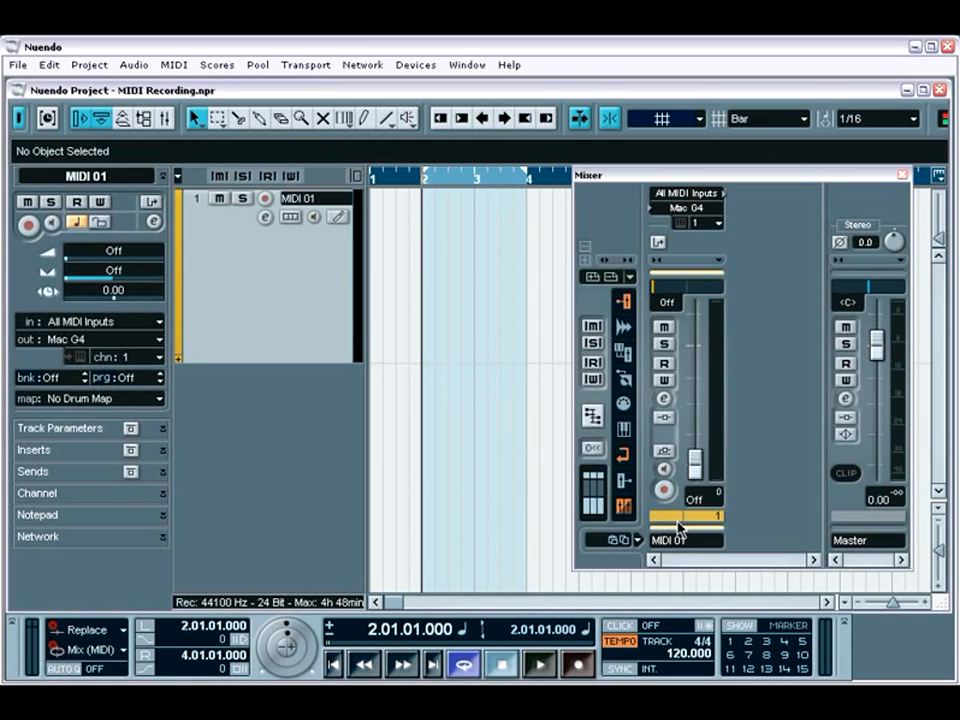
{"action": "left_click", "coordinate": [902, 175]}
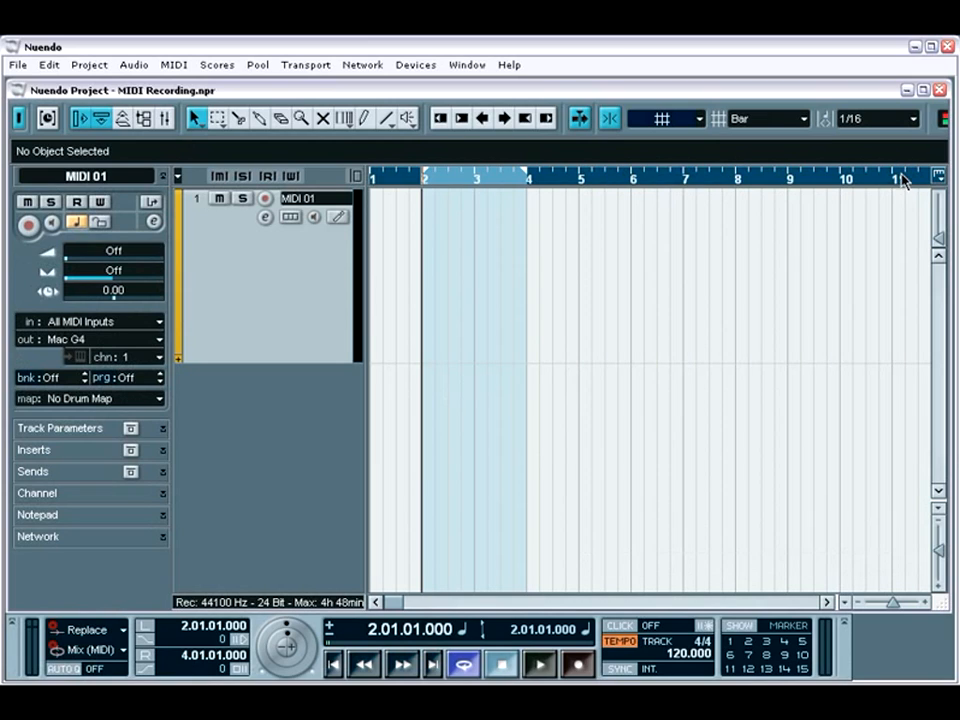
Run a short empty recording pass on the MIDI 01 track and stop it within the cycle range
{"action": "left_click", "coordinate": [577, 666]}
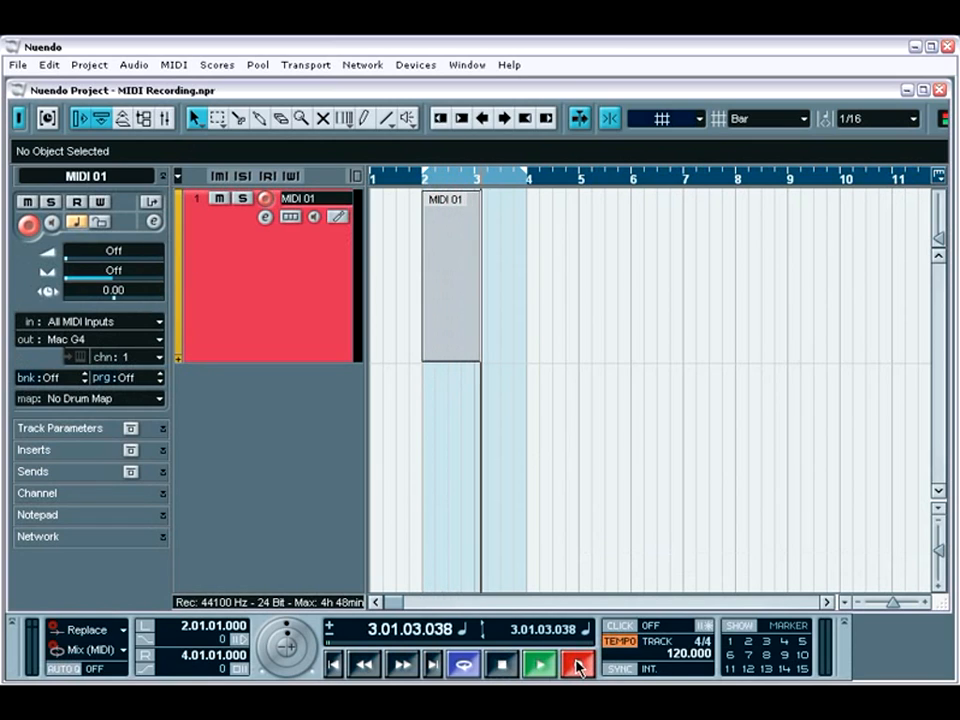
{"action": "key", "text": "space"}
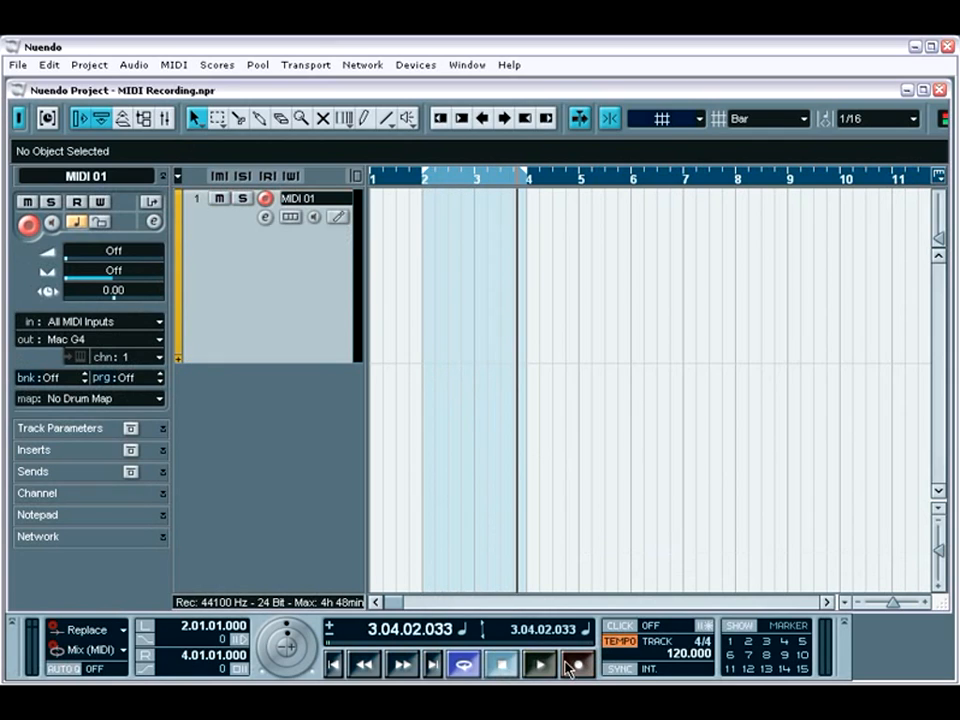
Try switching automatic quantize on and off, and look through the available quantize values without changing the setting
{"action": "left_click", "coordinate": [68, 669]}
{"action": "left_click", "coordinate": [68, 669]}
{"action": "left_click", "coordinate": [909, 120]}
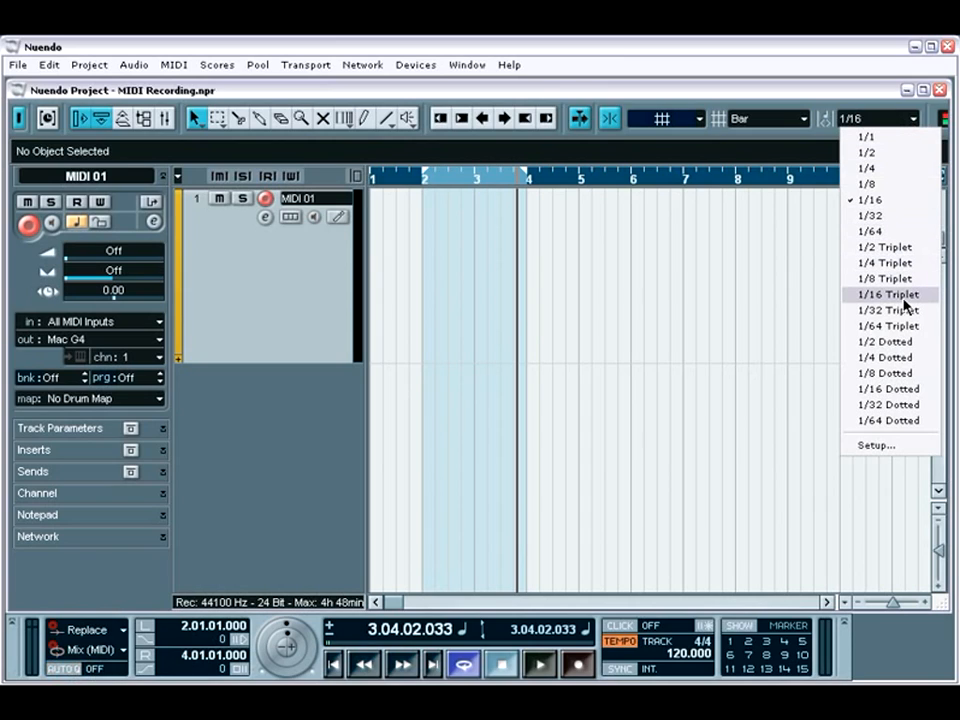
{"action": "left_click", "coordinate": [796, 317]}
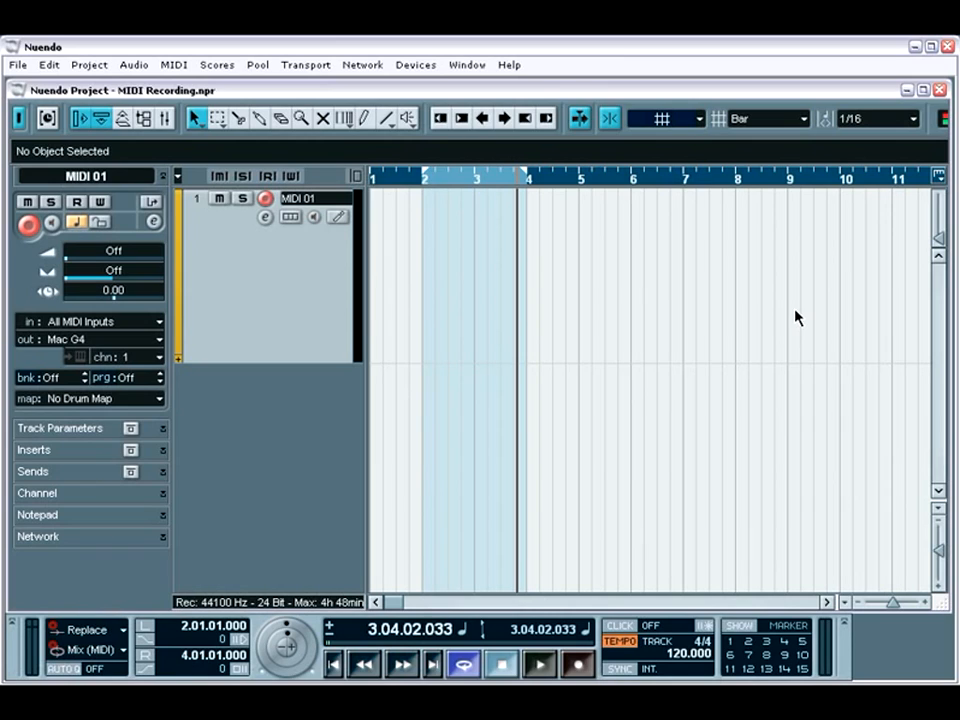
Record a looped take on the MIDI 01 track from the left locator in Mix (MIDI) cycle record mode, and delete it
{"action": "key", "text": "KP_1"}
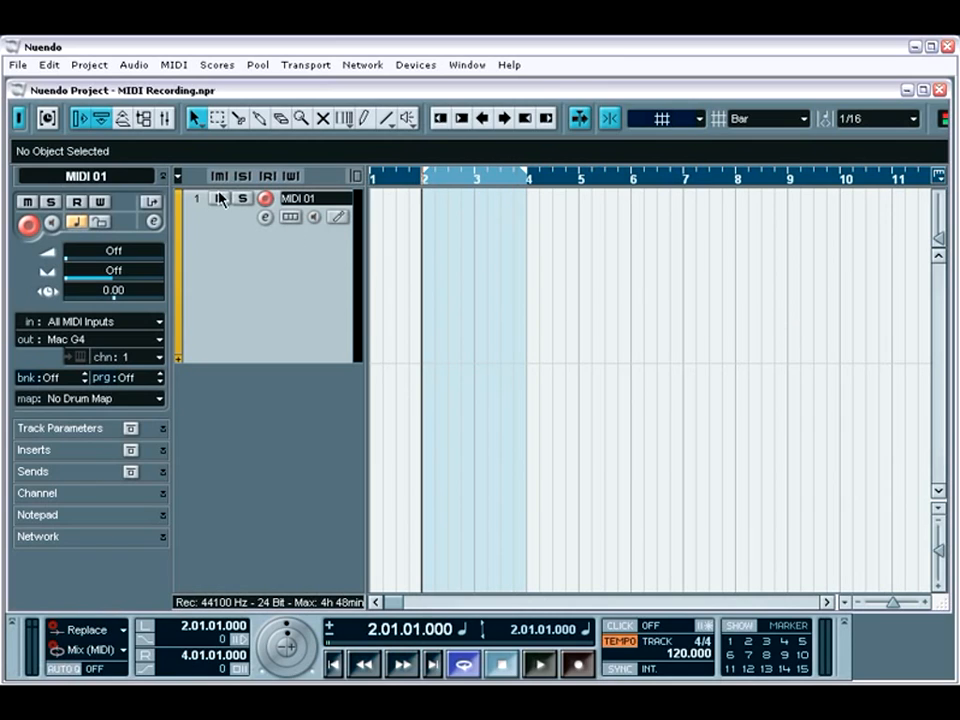
{"action": "left_click", "coordinate": [80, 119]}
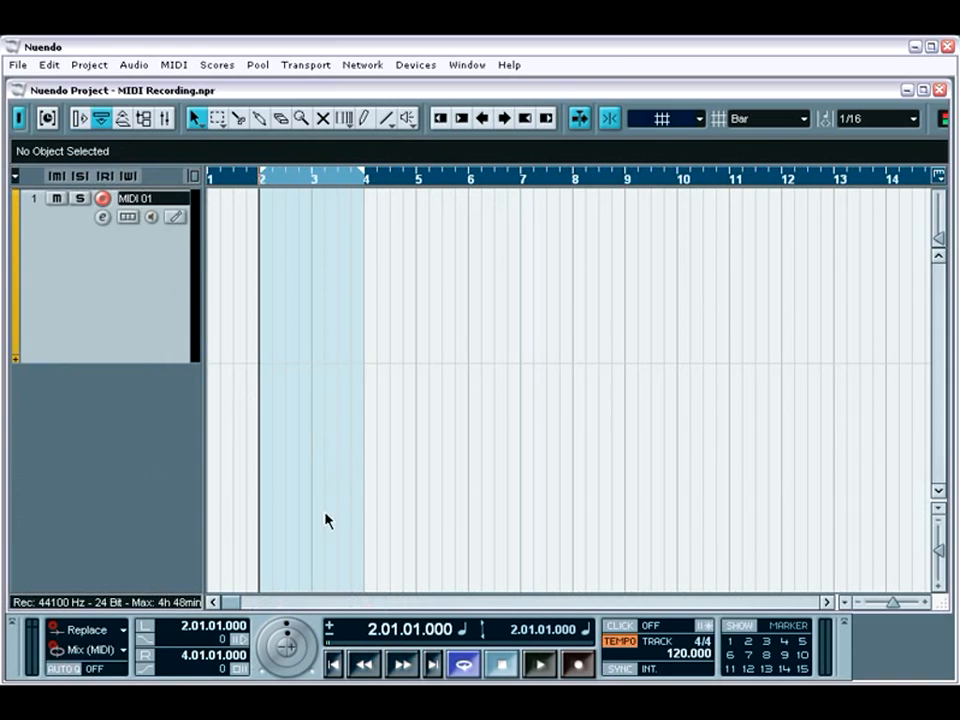
{"action": "left_click", "coordinate": [123, 655]}
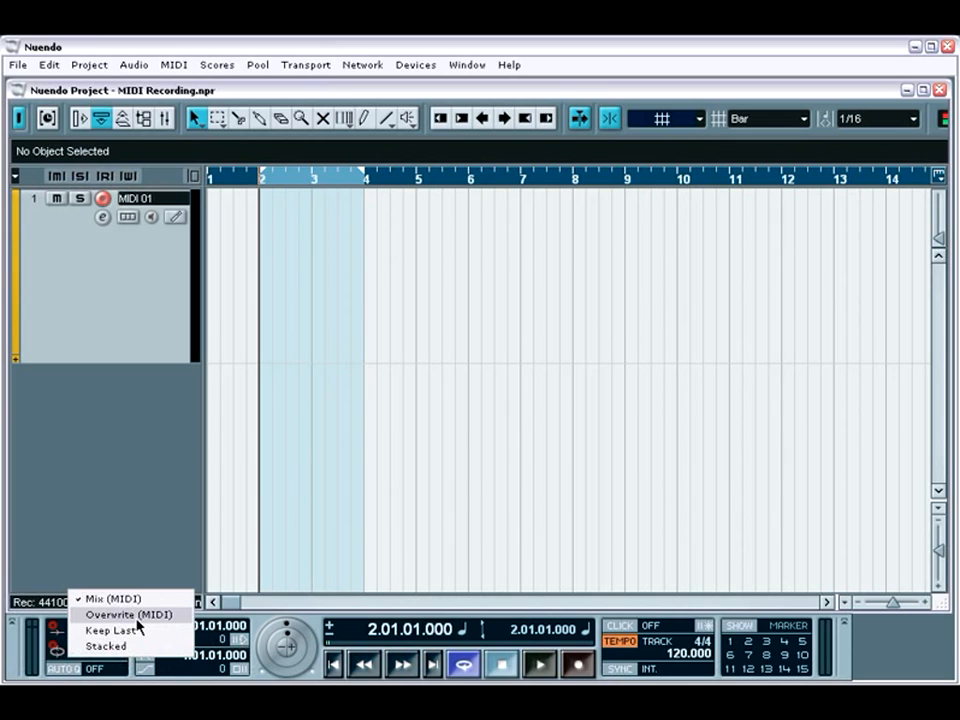
{"action": "left_click", "coordinate": [142, 603]}
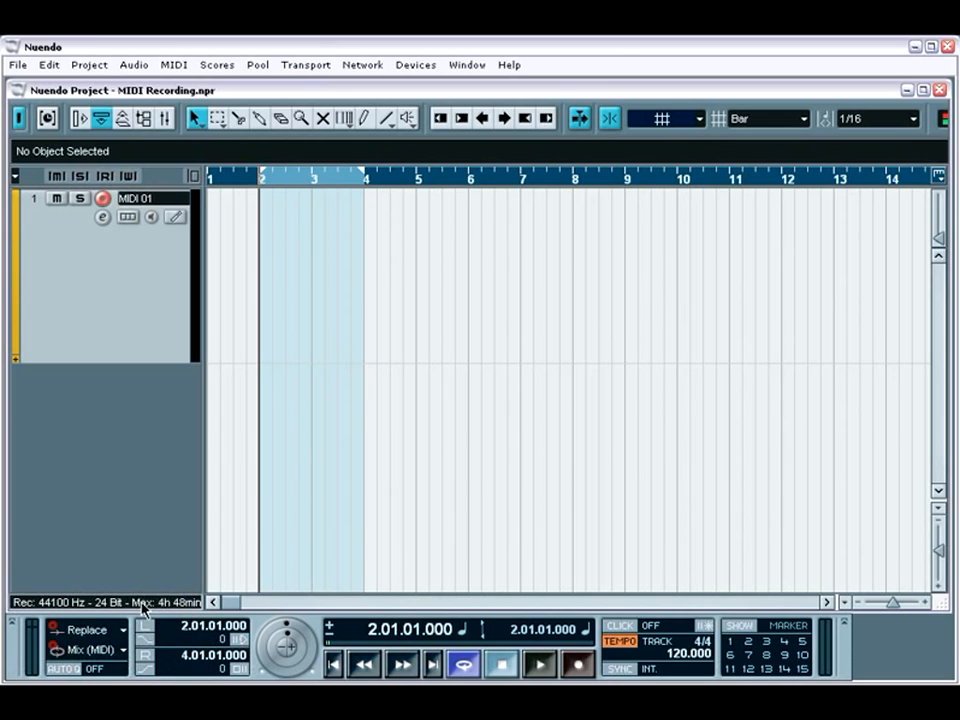
{"action": "key", "text": "KP_Multiply"}
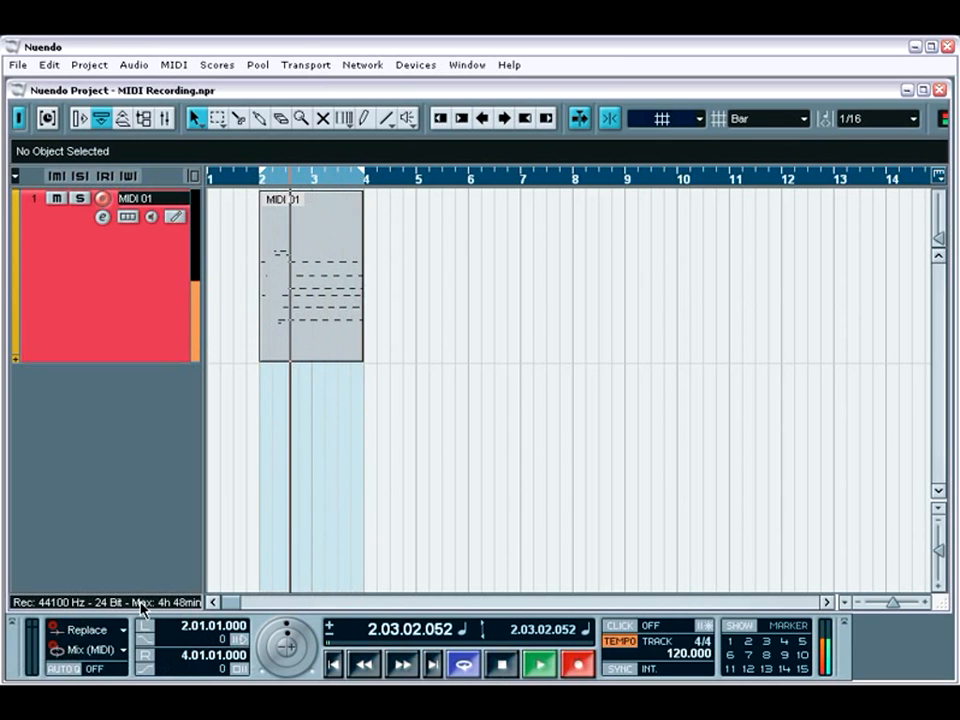
{"action": "key", "text": "space"}
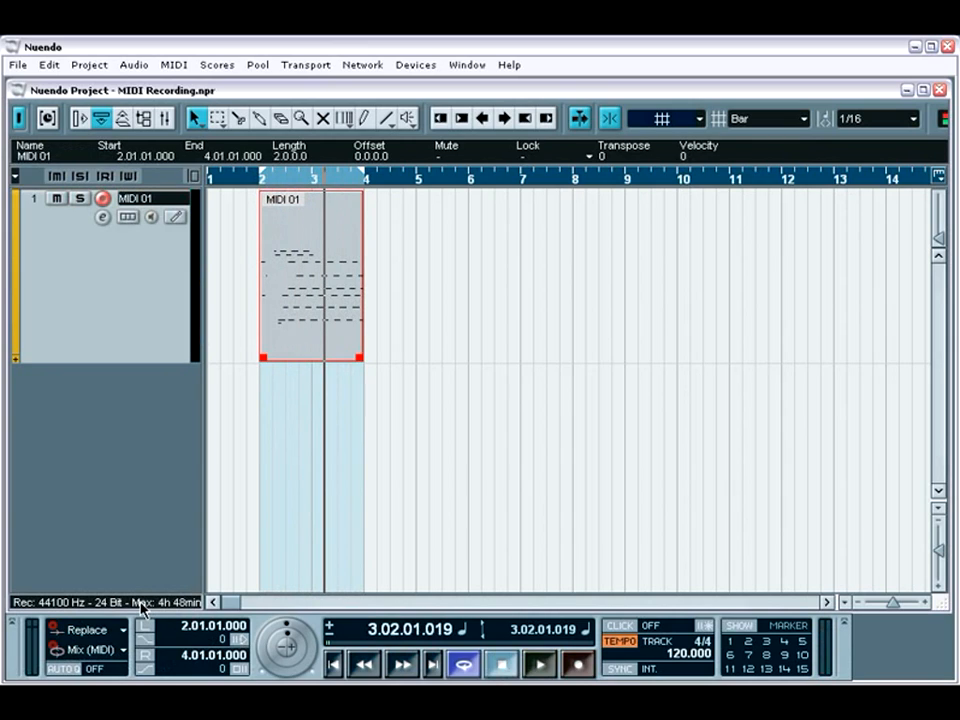
{"action": "key", "text": "Delete"}
{"action": "key", "text": "KP_1"}
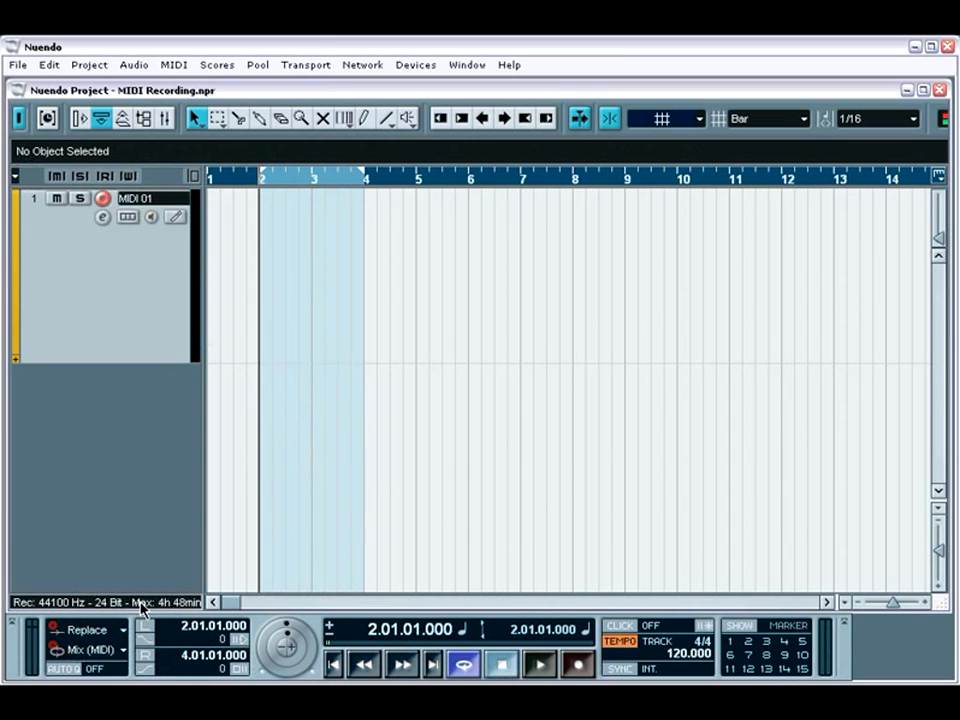
Set the cycle record mode to Overwrite (MIDI), and record and discard a looped take on the MIDI 01 track
{"action": "left_click", "coordinate": [115, 649]}
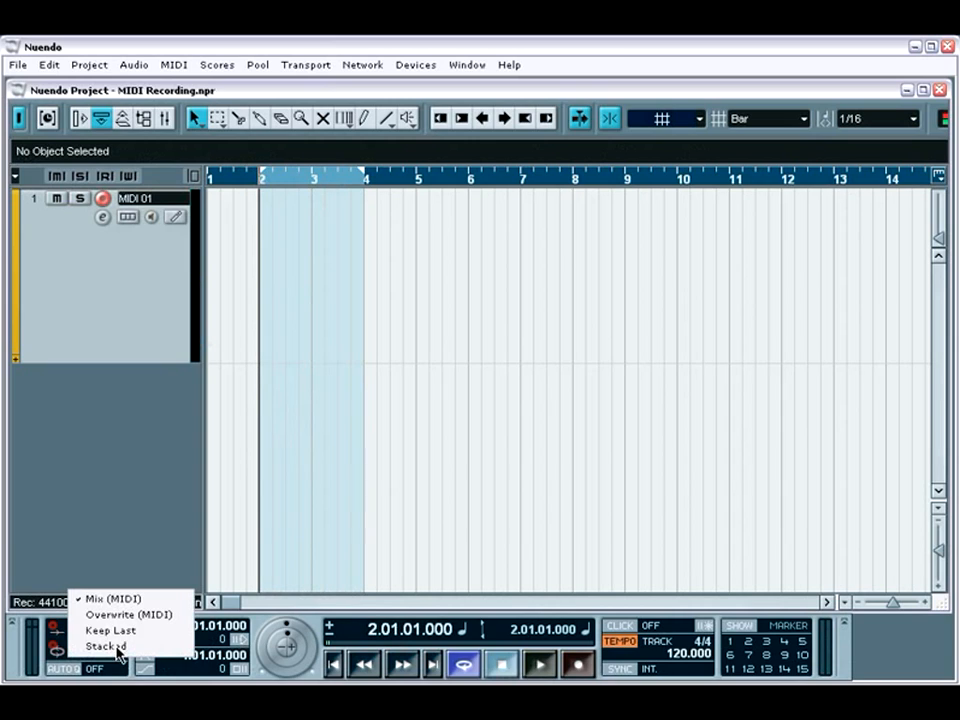
{"action": "left_click", "coordinate": [118, 615]}
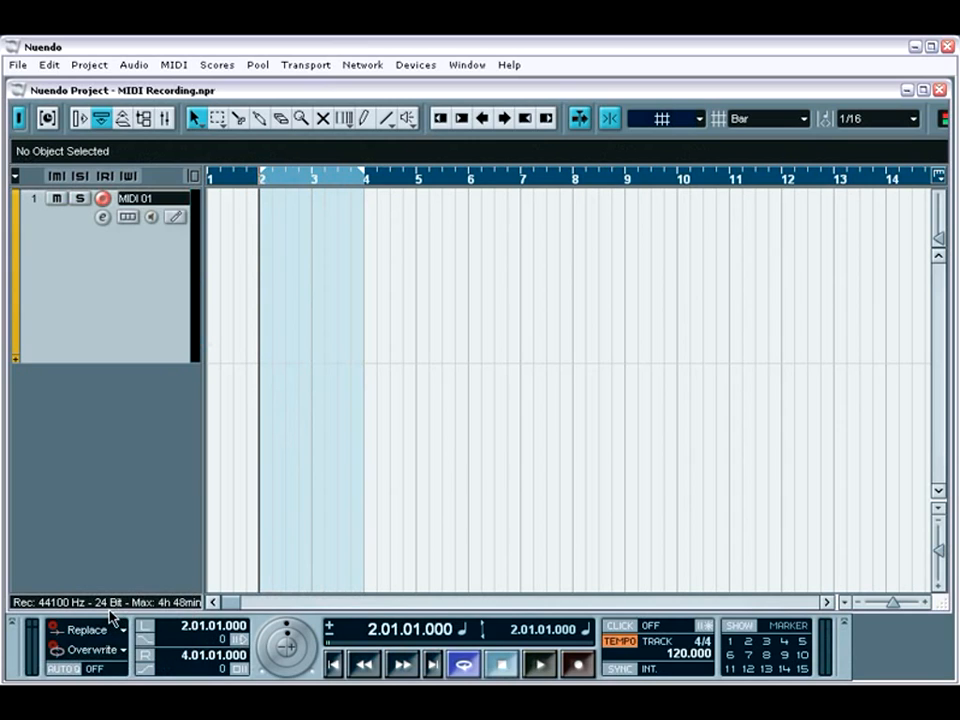
{"action": "key", "text": "KP_Multiply"}
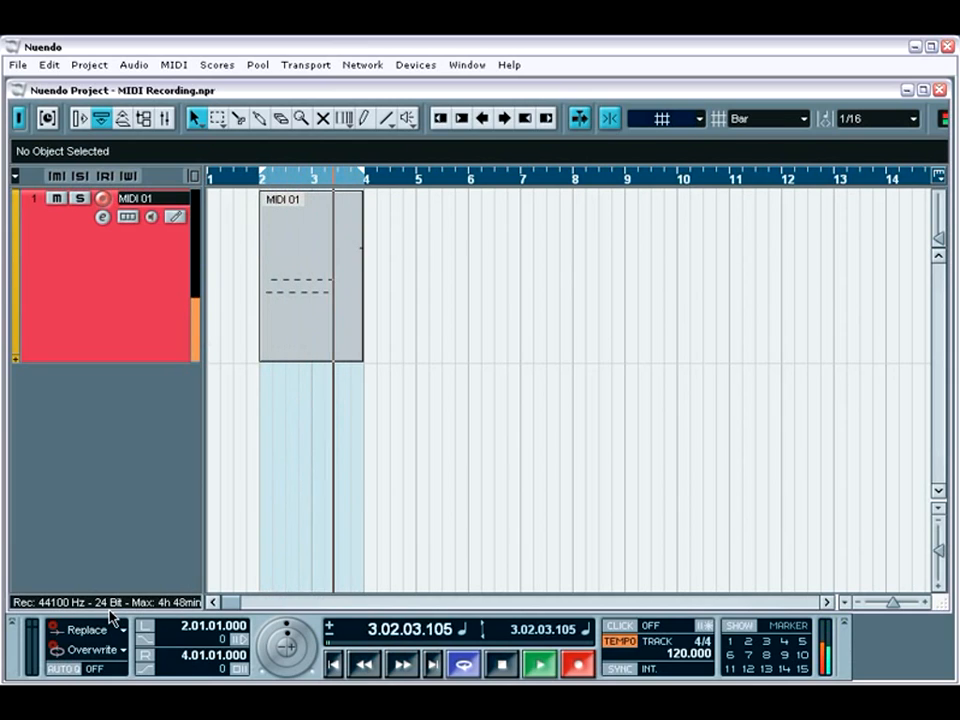
{"action": "key", "text": "space"}
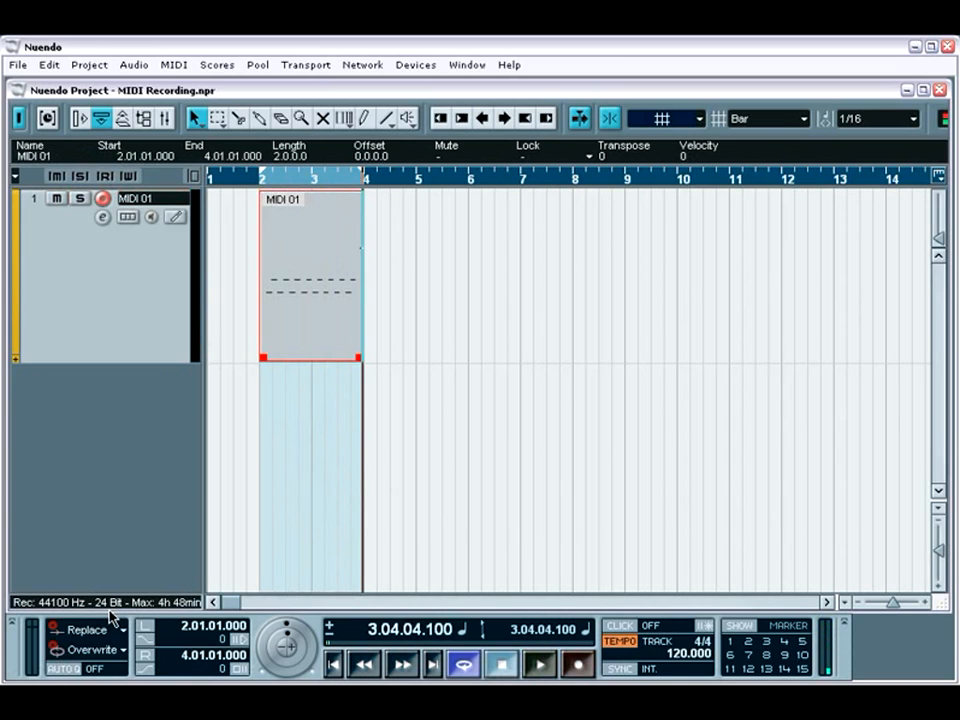
{"action": "key", "text": "Delete"}
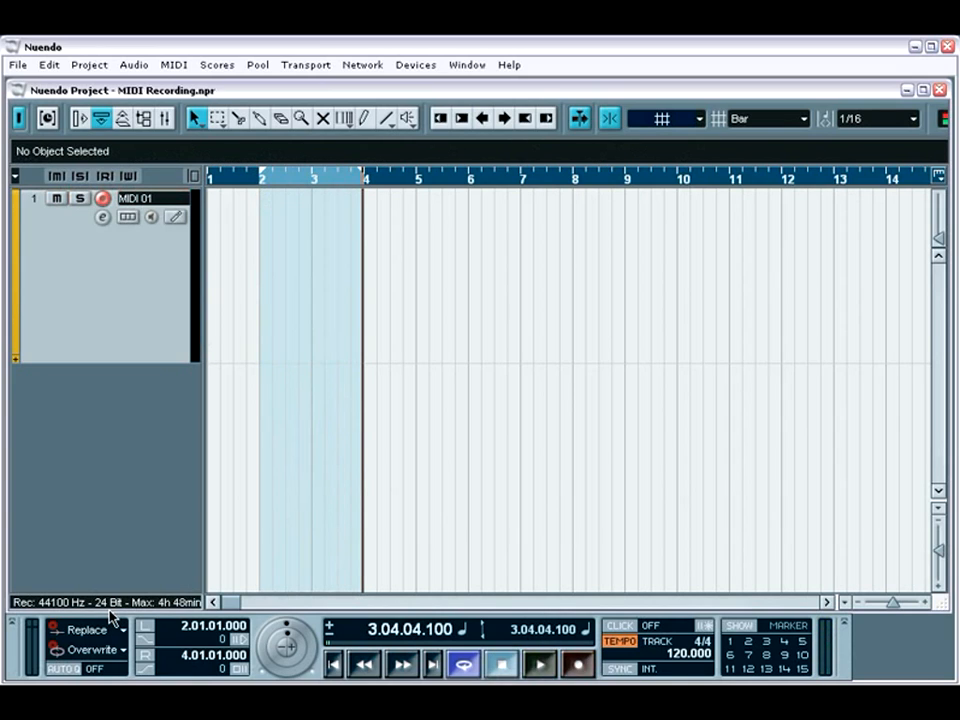
Show the Inspector again and look at the lane display options of the MIDI 01 track
{"action": "left_click", "coordinate": [79, 119]}
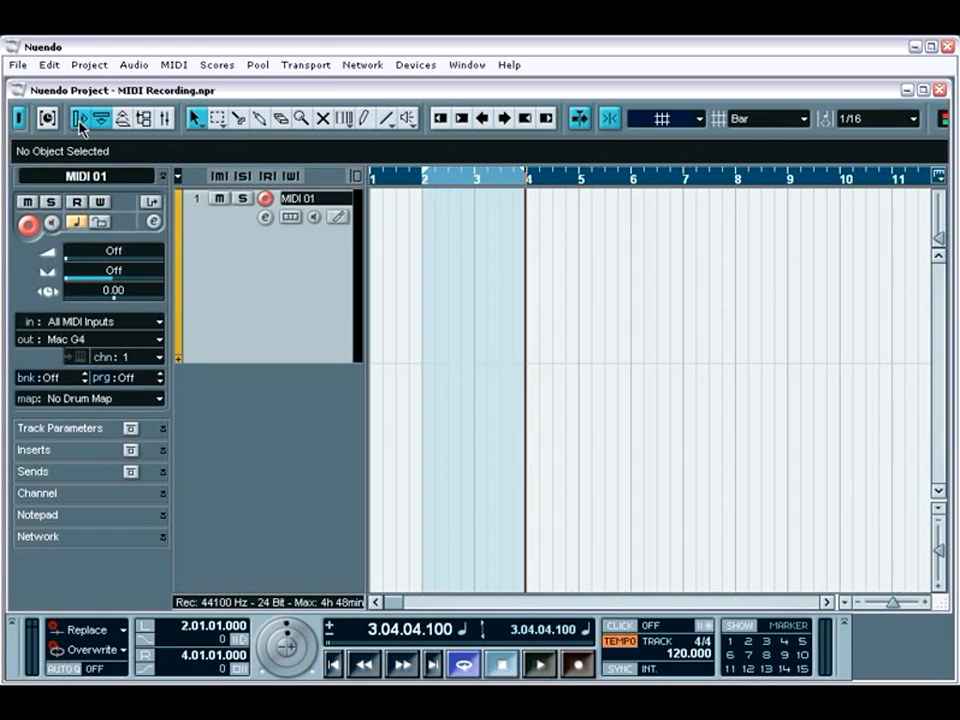
{"action": "left_click", "coordinate": [292, 221]}
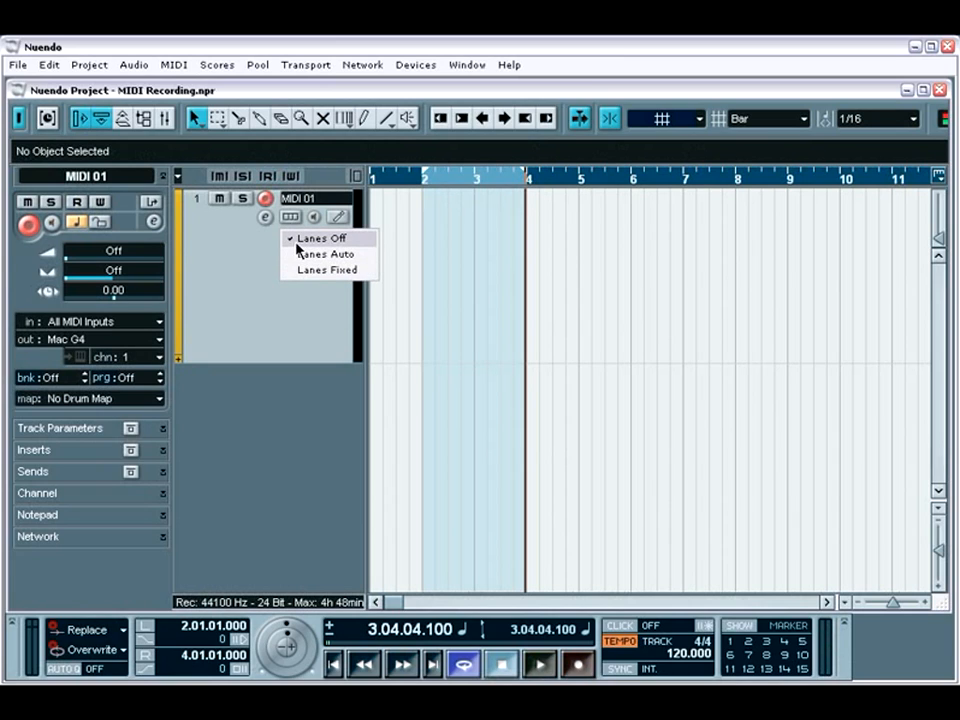
{"action": "left_click", "coordinate": [268, 253]}
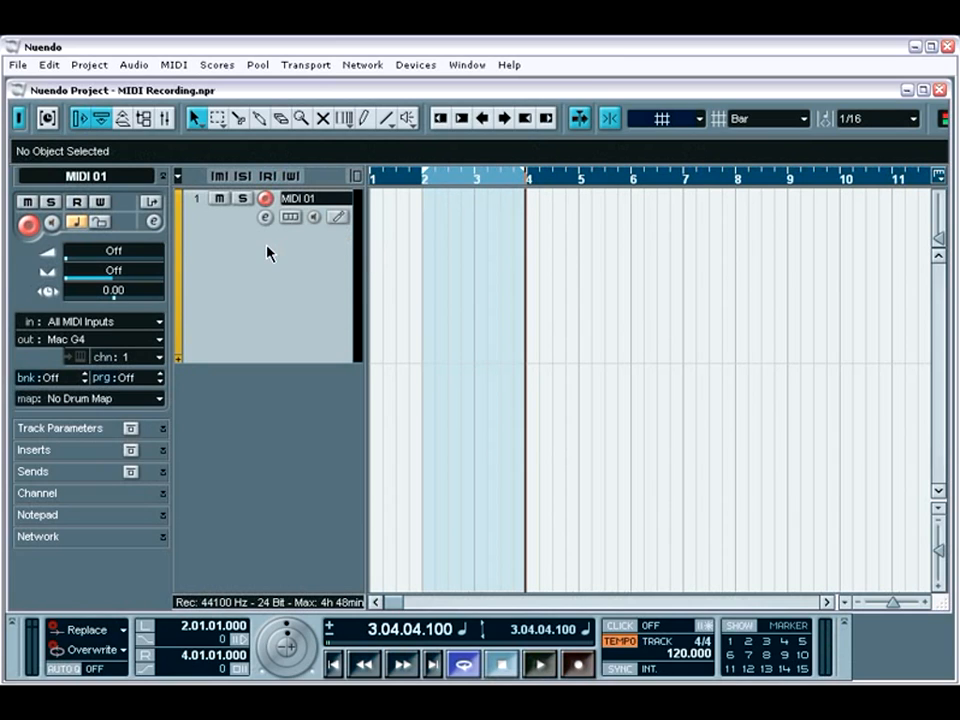
Assign the GM Map drum map to the MIDI 01 track and record a drum take from the left locator
{"action": "left_click", "coordinate": [340, 220]}
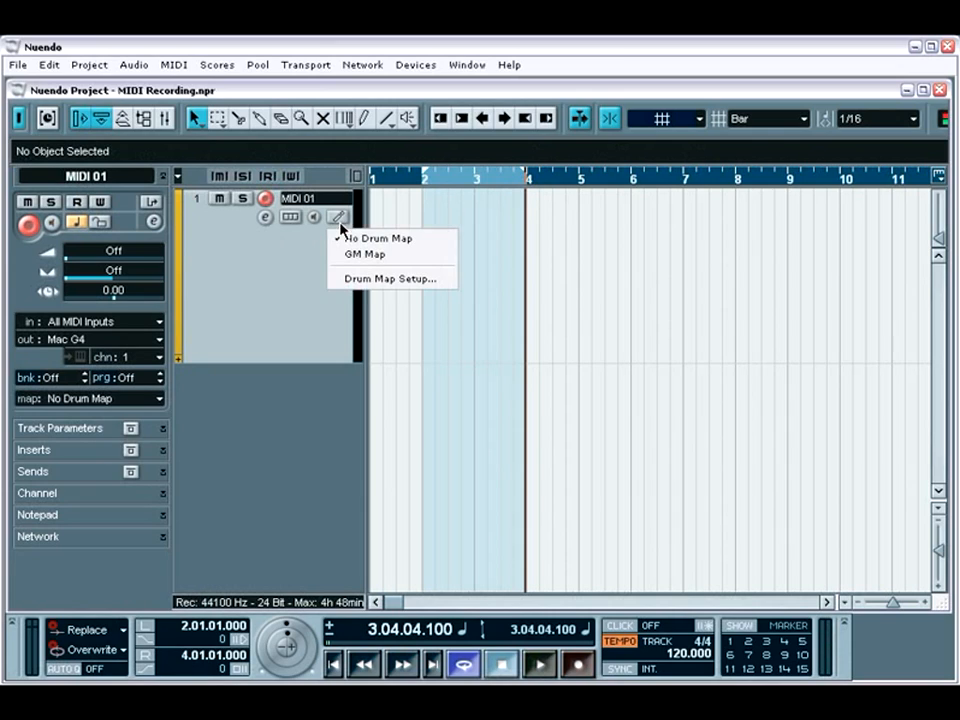
{"action": "left_click", "coordinate": [345, 255]}
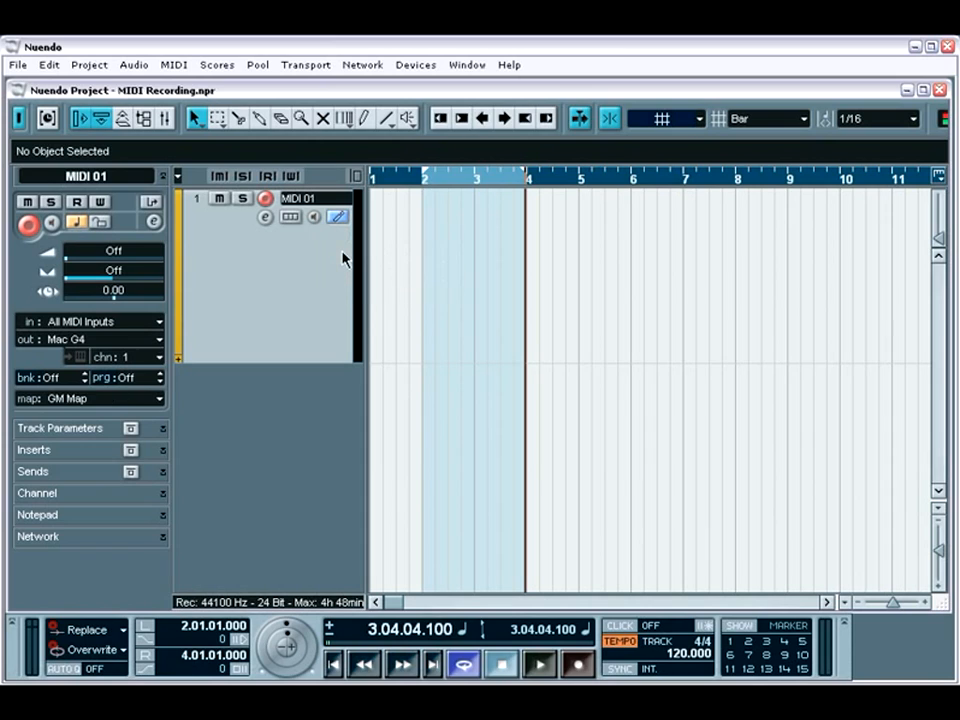
{"action": "key", "text": "KP_1"}
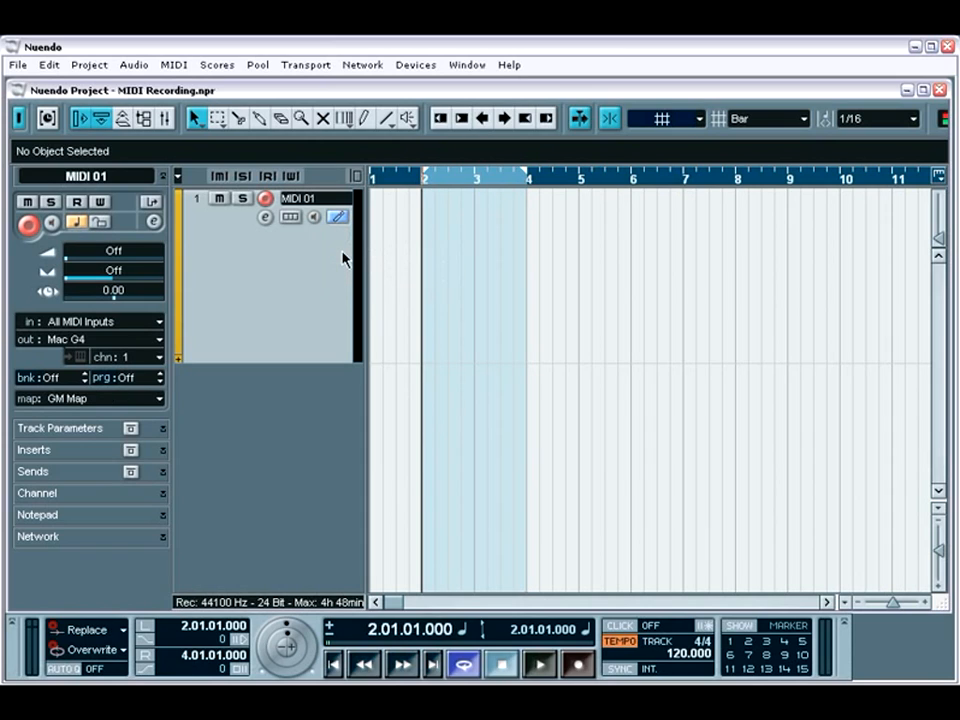
{"action": "key", "text": "KP_Multiply"}
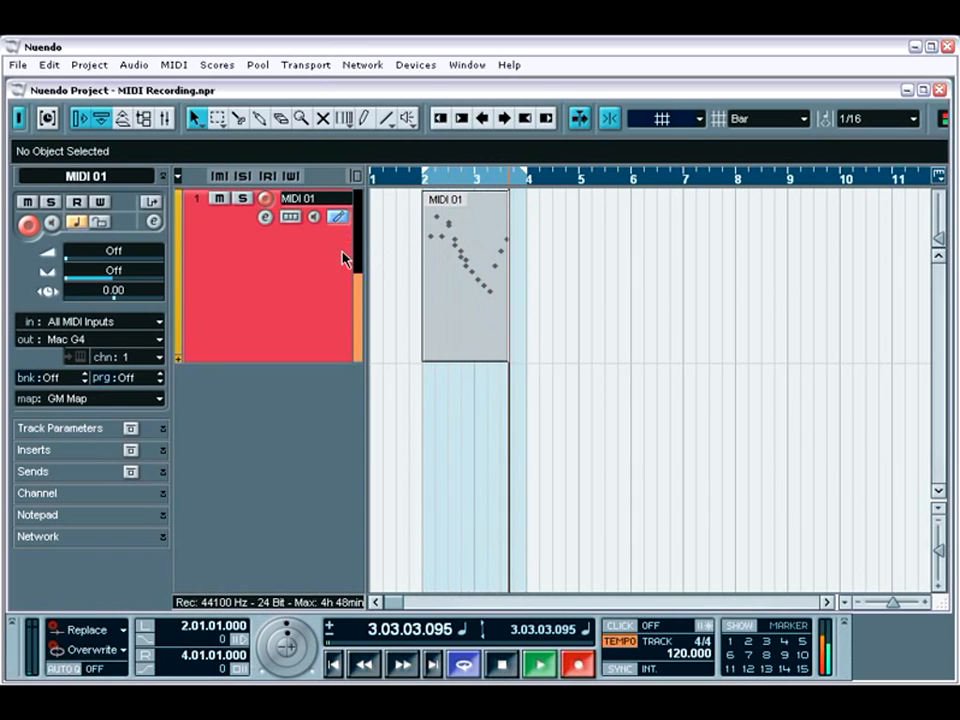
{"action": "key", "text": "KP_0"}
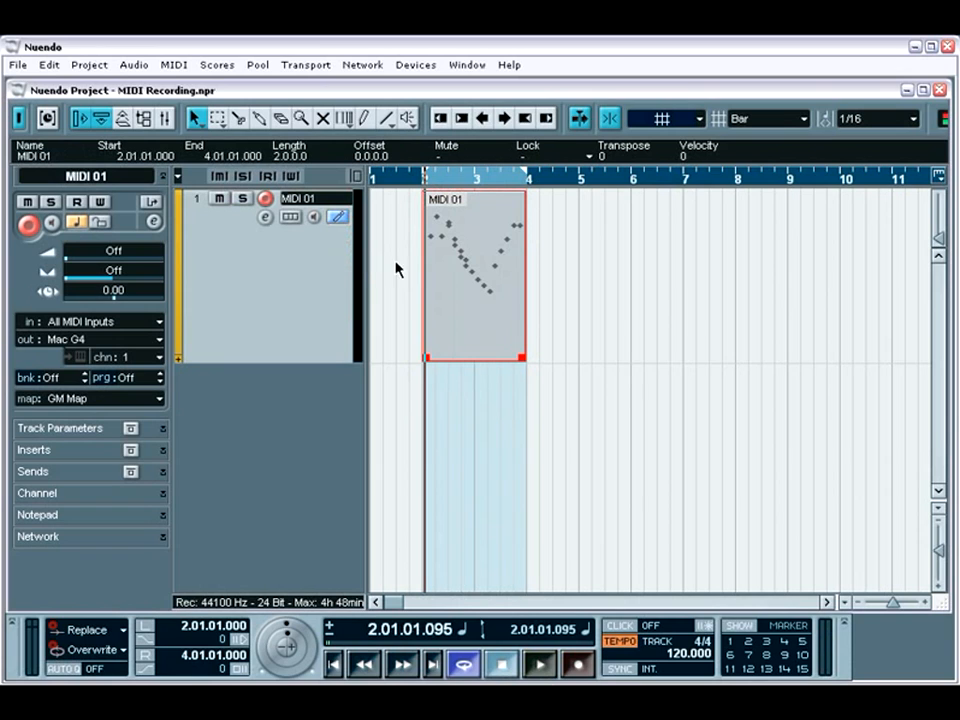
View the recorded drum part in the Drum Editor and delete the part from the track
{"action": "double_click", "coordinate": [454, 272]}
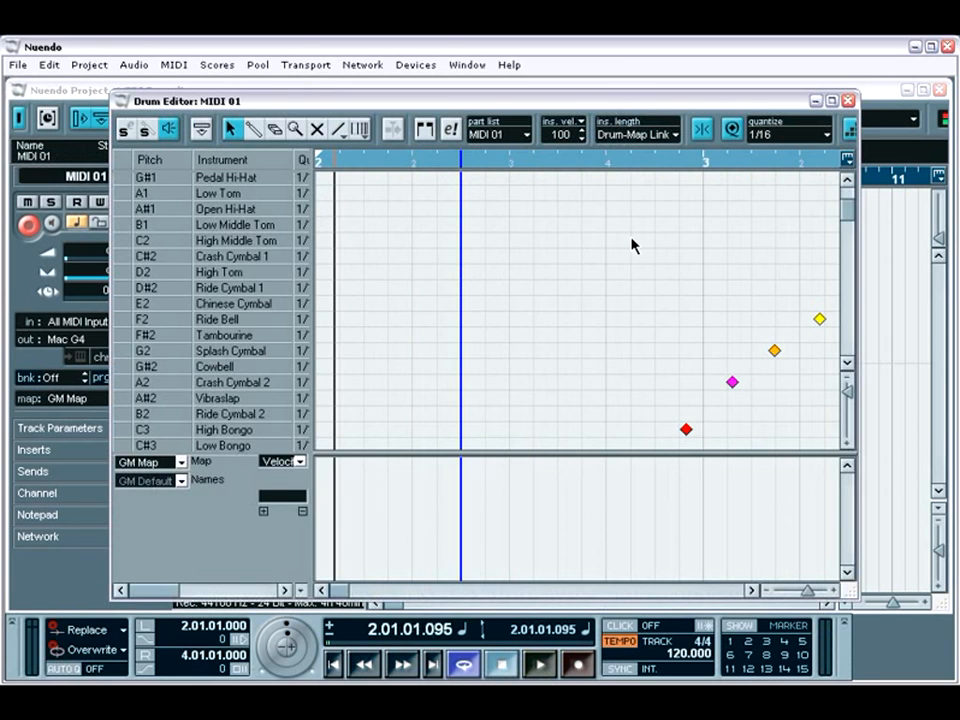
{"action": "left_click", "coordinate": [848, 101]}
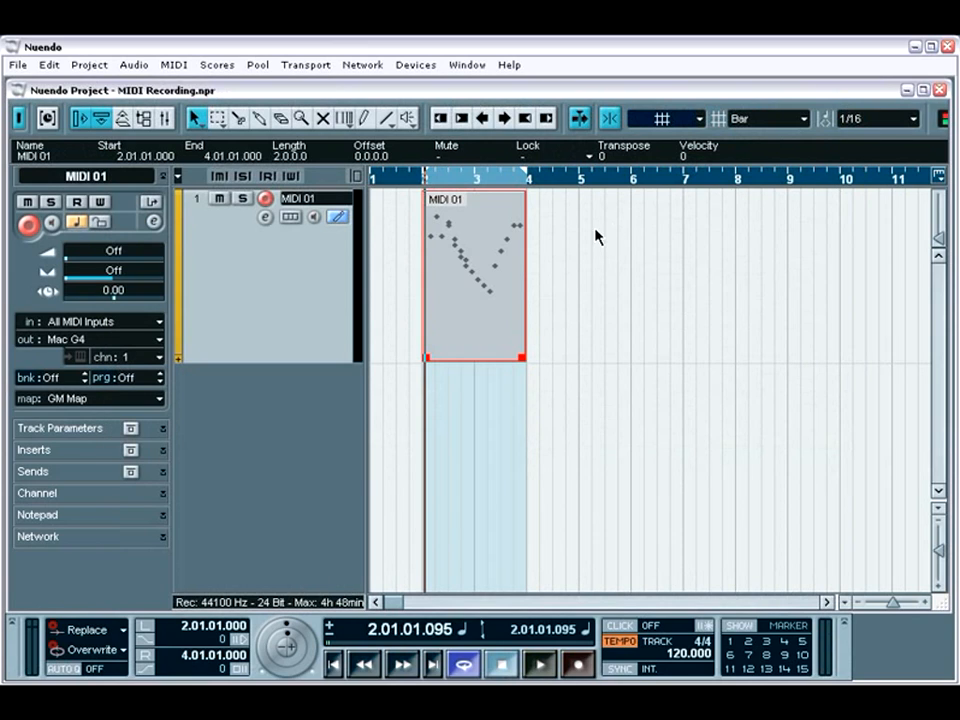
{"action": "key", "text": "Delete"}
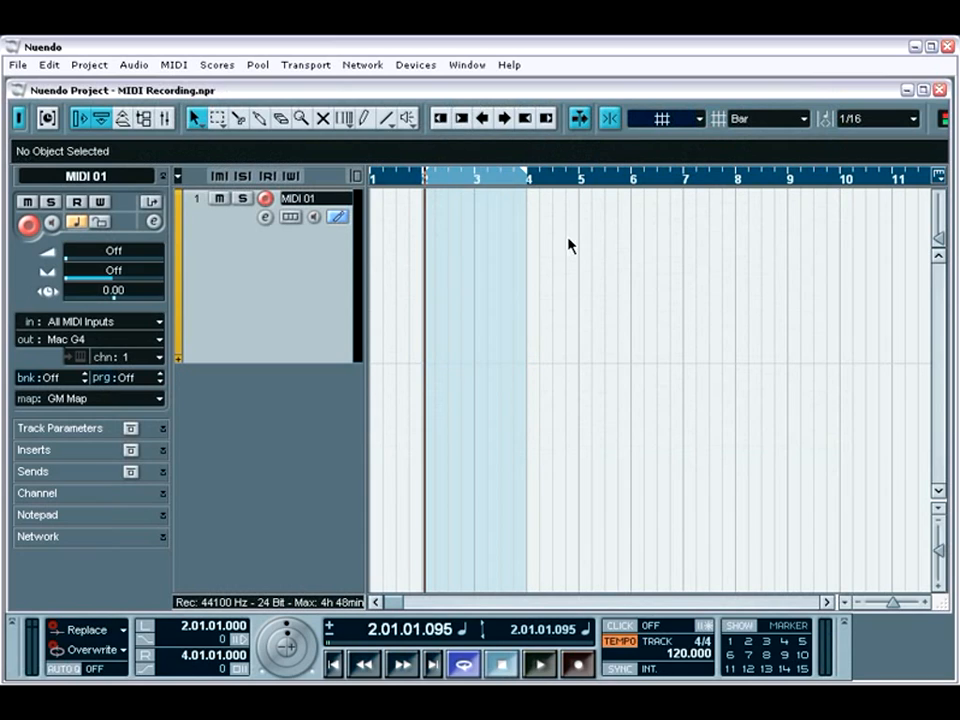
Set the MIDI 01 track's drum map back to No Drum Map
{"action": "left_click", "coordinate": [338, 220]}
{"action": "left_click", "coordinate": [350, 239]}
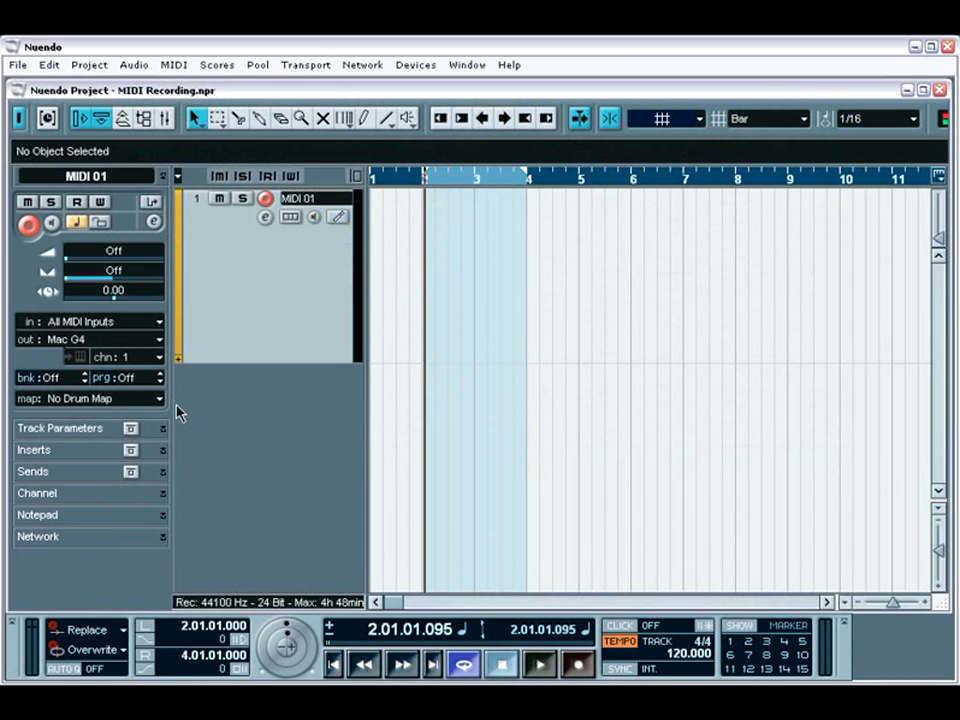
Show the MIDI 01 track's Track Parameters, set Transpose to -57 and look at the Random options
{"action": "left_click", "coordinate": [164, 431]}
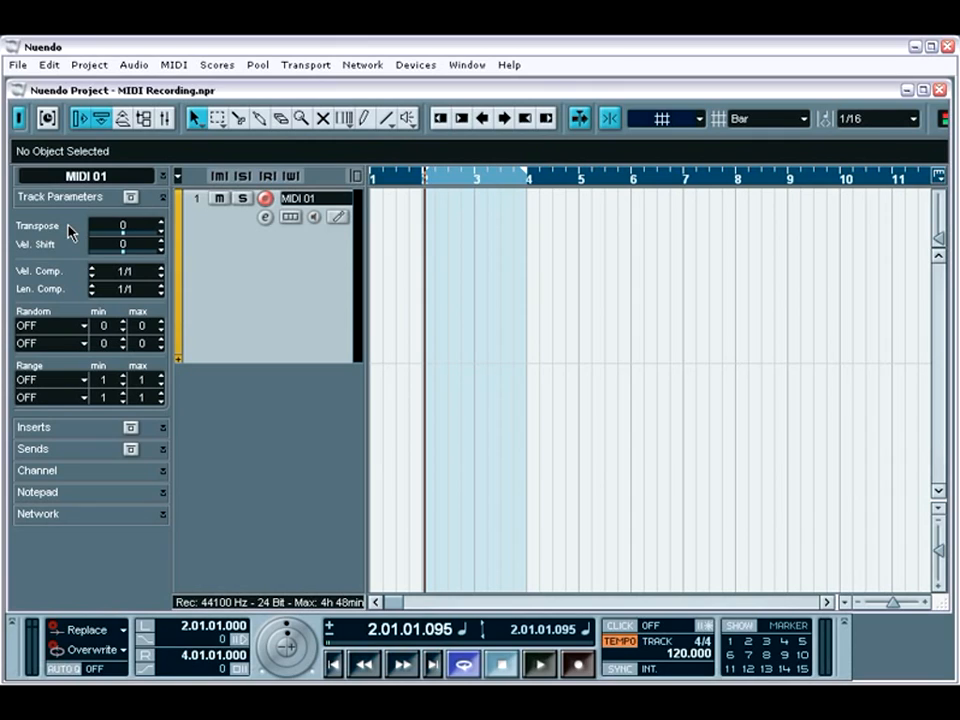
{"action": "left_click_drag", "start_coordinate": [129, 242], "coordinate": [90, 251]}
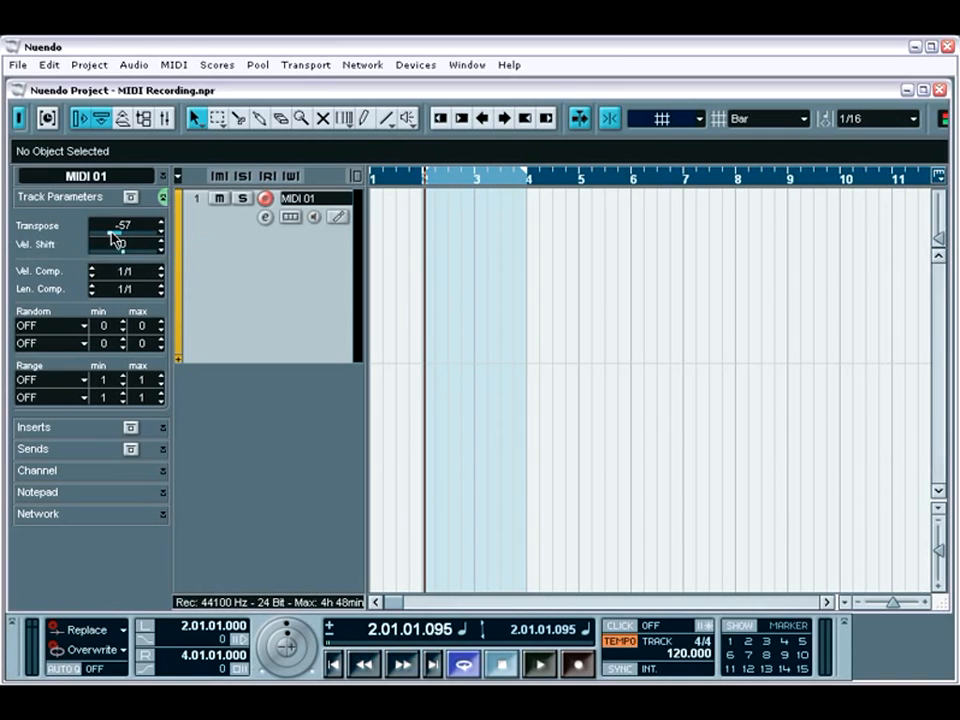
{"action": "left_click", "coordinate": [85, 329]}
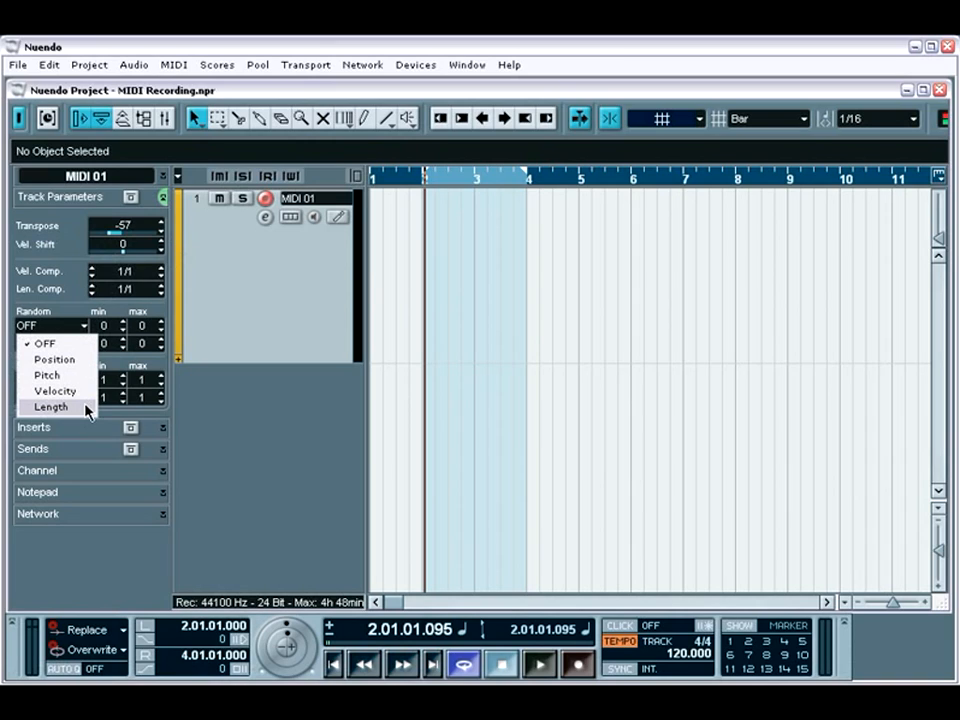
{"action": "left_click", "coordinate": [109, 419]}
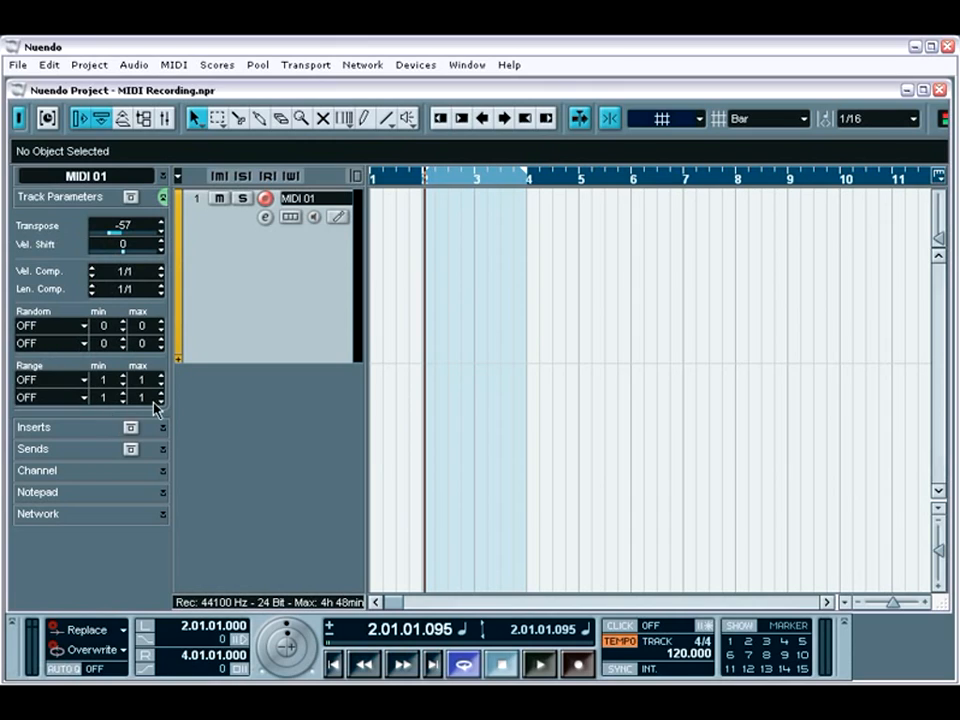
Draw an empty part on the MIDI 01 track from bar 2 to bar 6 and set the locators around it
{"action": "left_click", "coordinate": [366, 120]}
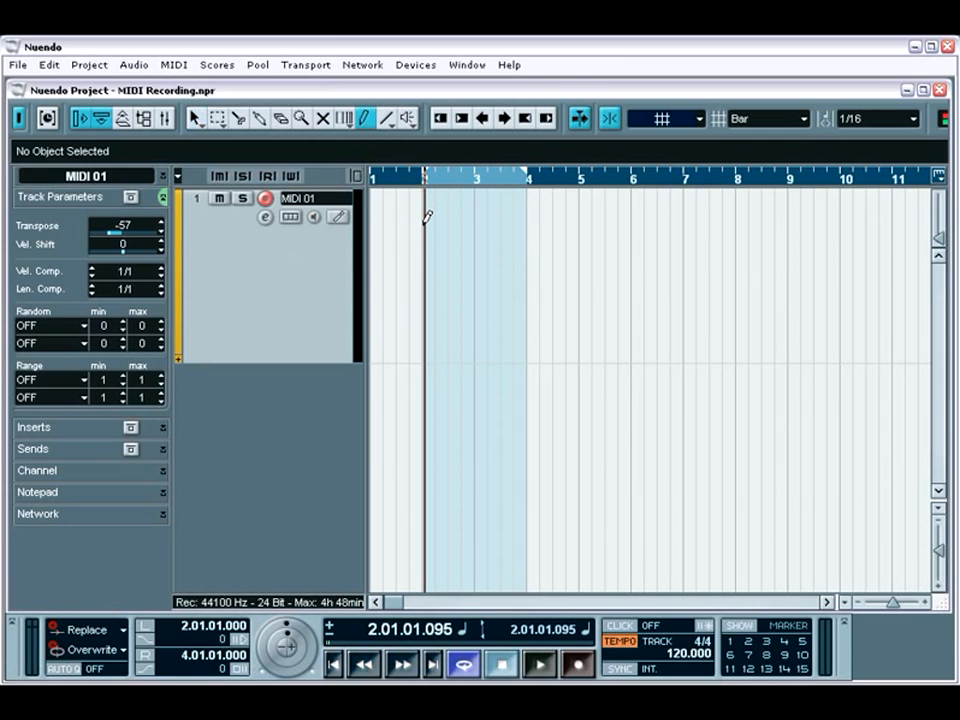
{"action": "mouse_move", "coordinate": [427, 217]}
{"action": "left_mouse_down"}
{"action": "mouse_move", "coordinate": [749, 249]}
{"action": "mouse_move", "coordinate": [643, 248]}
{"action": "left_mouse_up"}
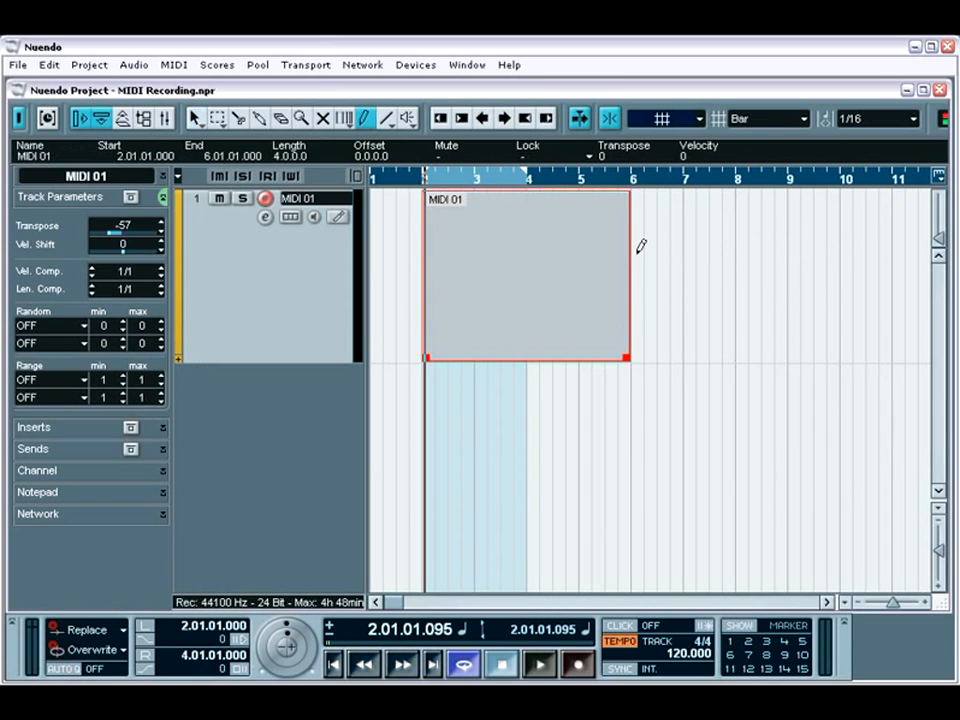
{"action": "key", "text": "p"}
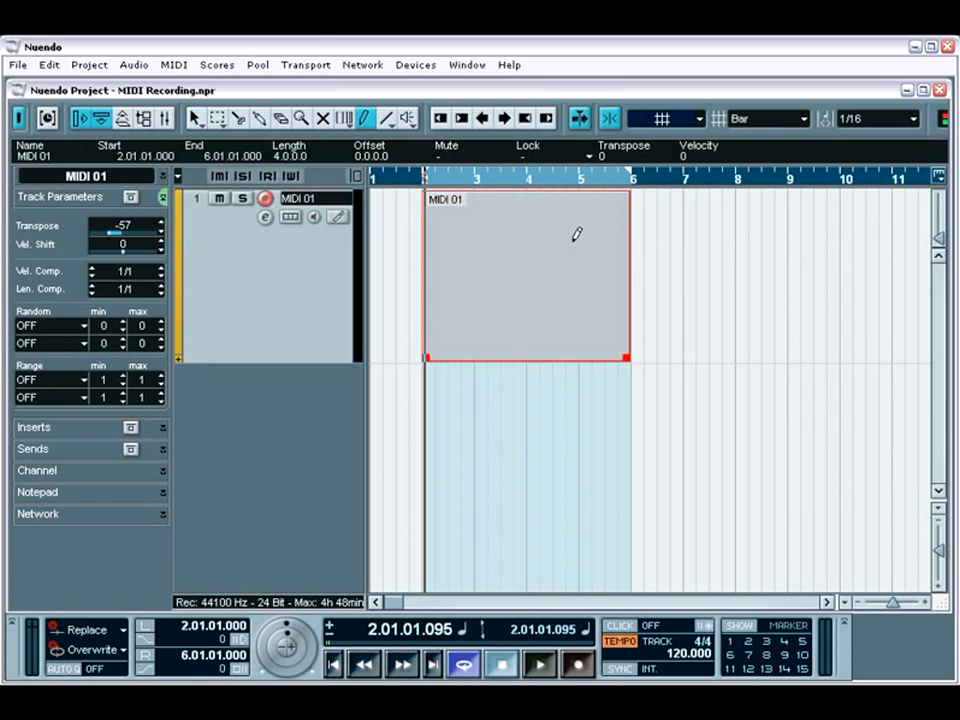
Open the new part in the Key Editor and step-input notes from bar 2 at 1/16 quantize
{"action": "left_click", "coordinate": [195, 118]}
{"action": "double_click", "coordinate": [459, 268]}
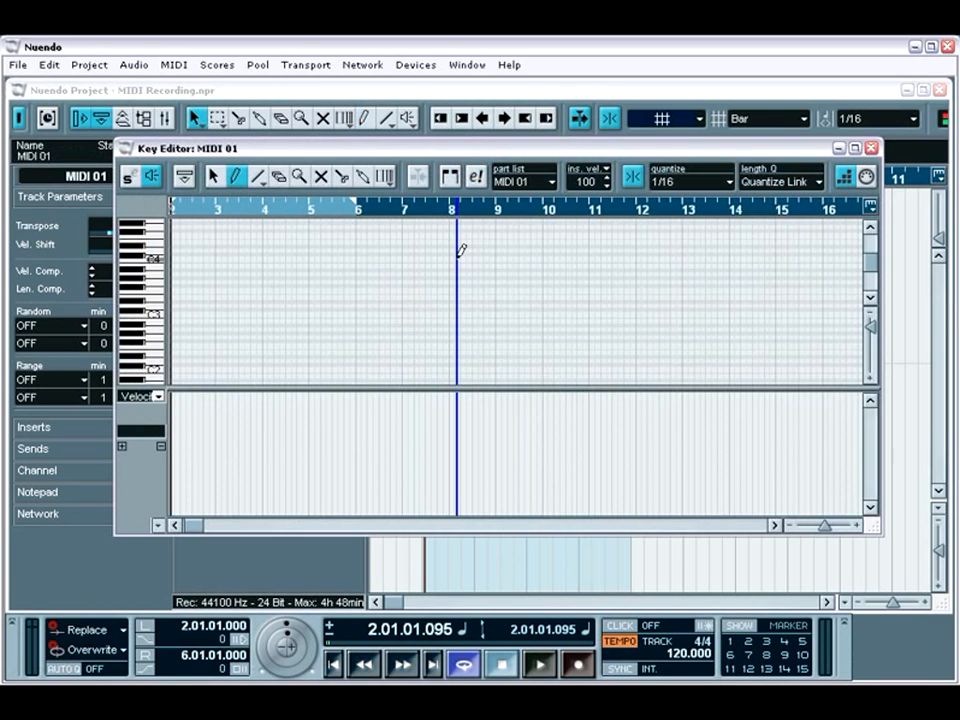
{"action": "left_click", "coordinate": [846, 180]}
{"action": "left_click", "coordinate": [846, 180]}
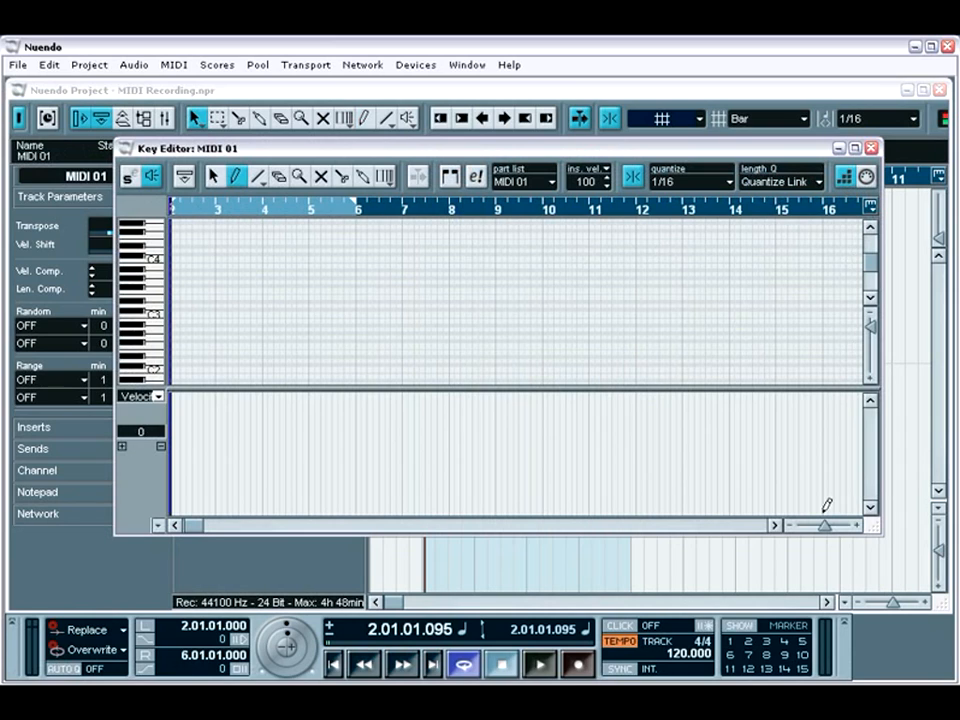
{"action": "left_click_drag", "start_coordinate": [825, 526], "coordinate": [827, 528]}
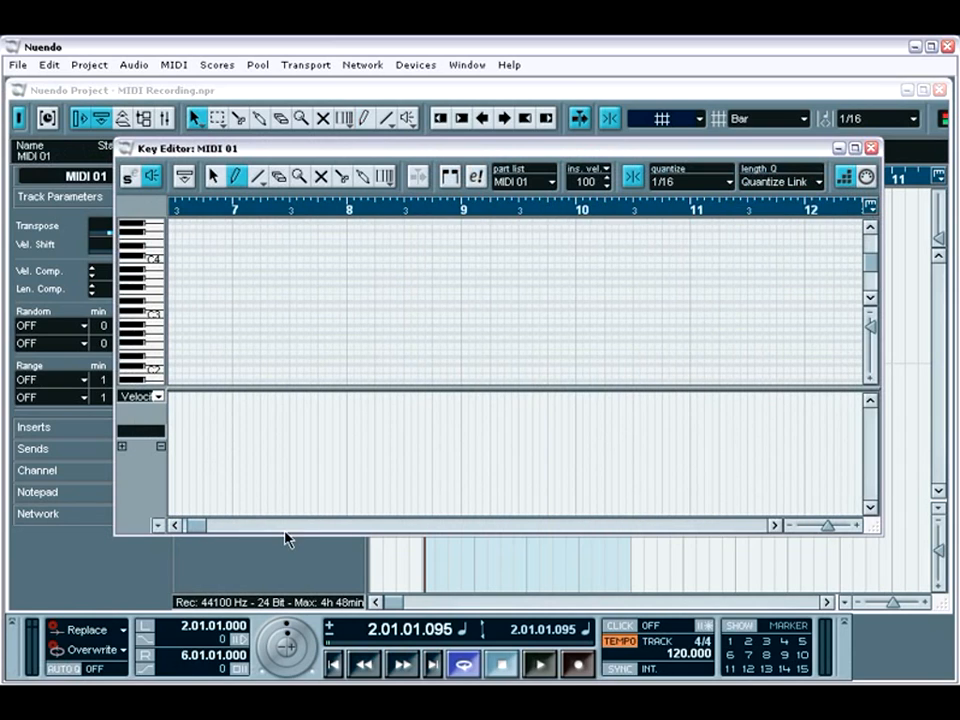
{"action": "left_click_drag", "start_coordinate": [196, 531], "coordinate": [186, 531]}
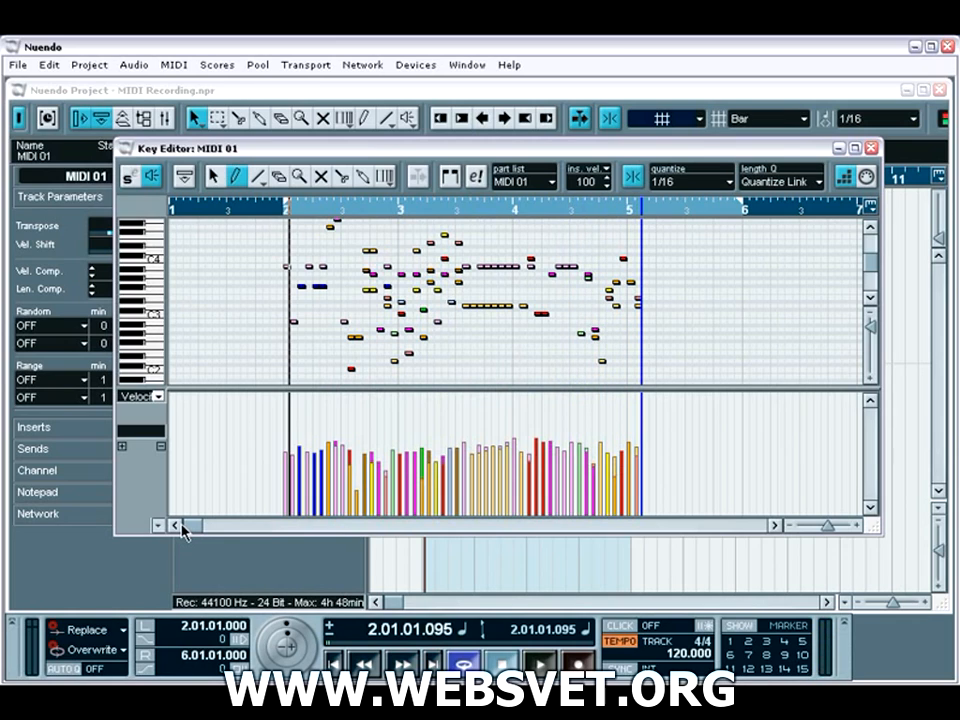
Move the step input position back and forward through the notes, fill the part up to bar 6 and close the Key Editor
{"action": "key", "text": "Left"}
{"action": "key", "text": "Left"}
{"action": "key", "text": "Left"}
{"action": "key", "text": "Left"}
{"action": "key", "text": "Left"}
{"action": "key", "text": "Left"}
{"action": "key", "text": "Left"}
{"action": "key", "text": "Left"}
{"action": "key", "text": "Left"}
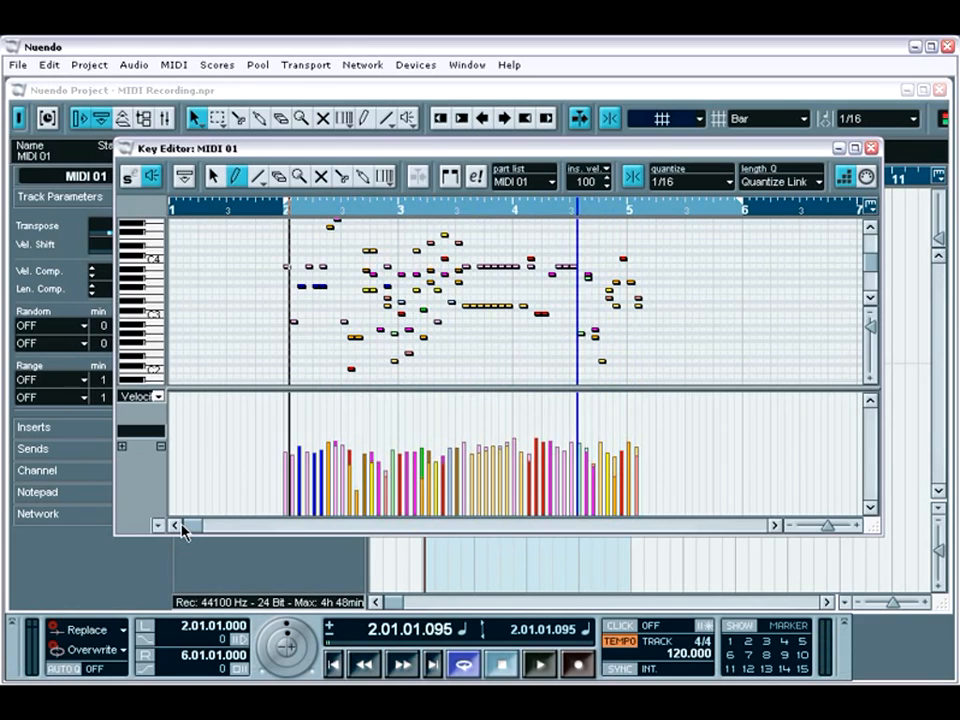
{"action": "key", "text": "Left"}
{"action": "key", "text": "Left"}
{"action": "key", "text": "Left"}
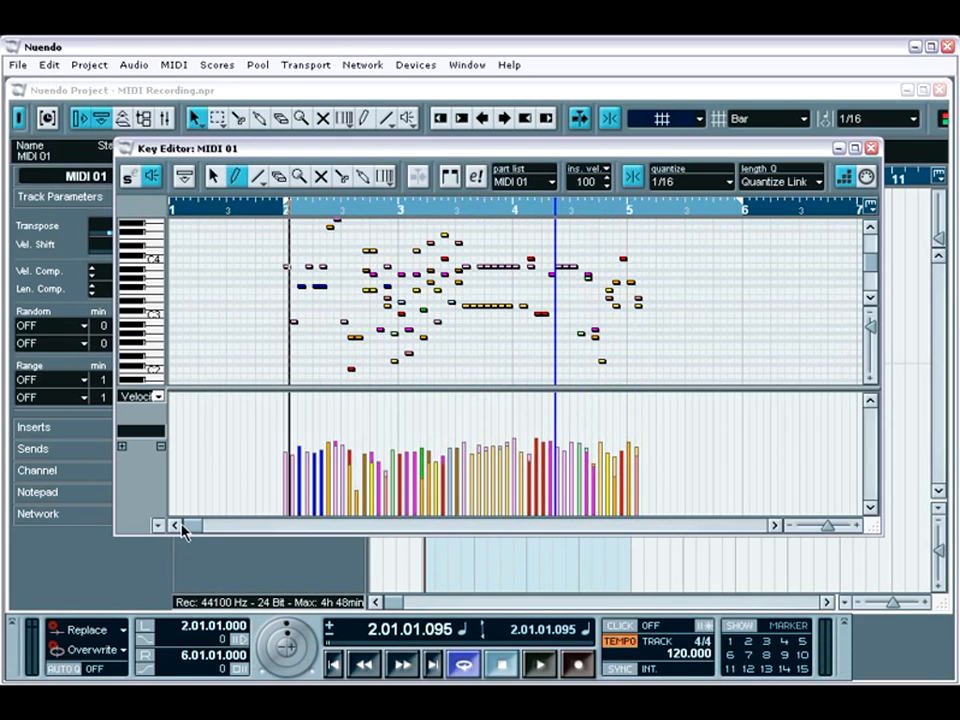
{"action": "key", "text": "Right"}
{"action": "key", "text": "Right"}
{"action": "key", "text": "Right"}
{"action": "key", "text": "Right"}
{"action": "key", "text": "Right"}
{"action": "key", "text": "Right"}
{"action": "key", "text": "Right"}
{"action": "key", "text": "Right"}
{"action": "key", "text": "Right"}
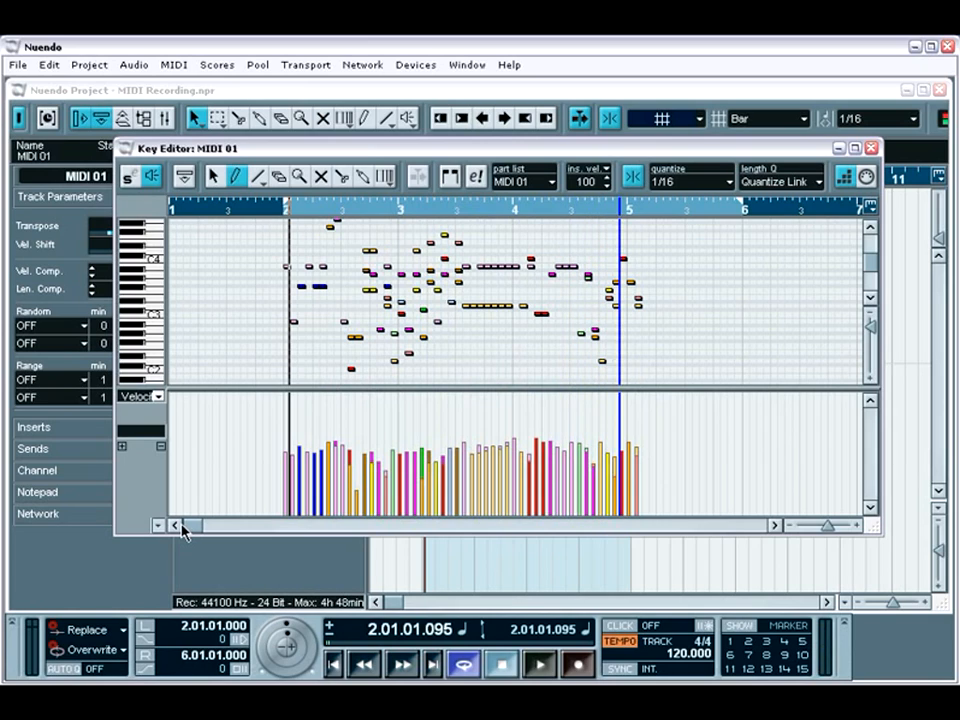
{"action": "key", "text": "Right"}
{"action": "key", "text": "Right"}
{"action": "key", "text": "Right"}
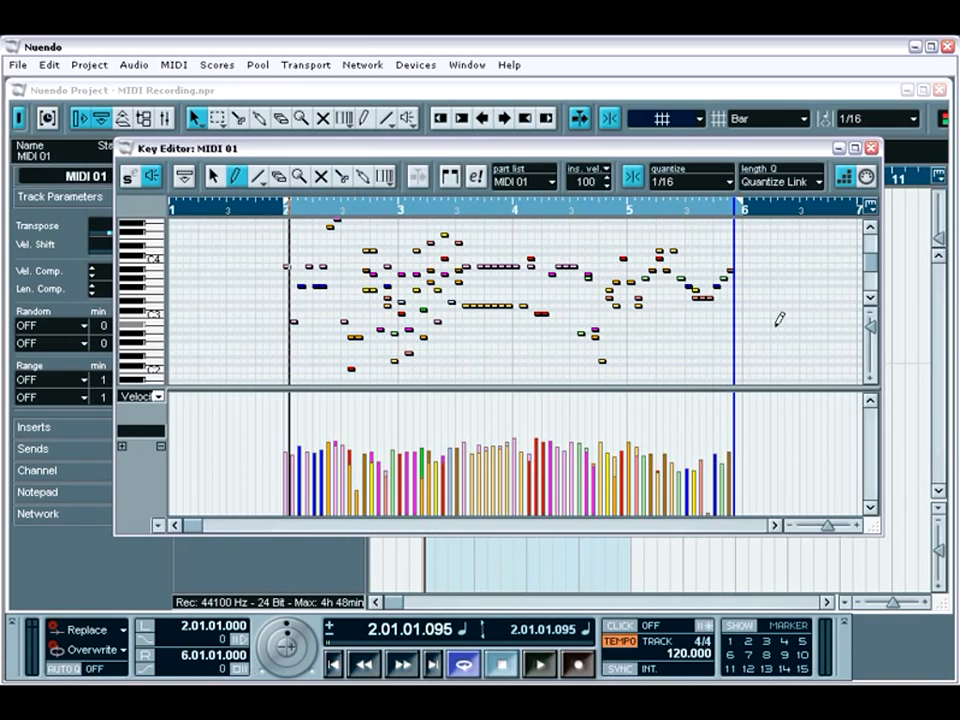
{"action": "left_click", "coordinate": [870, 150]}
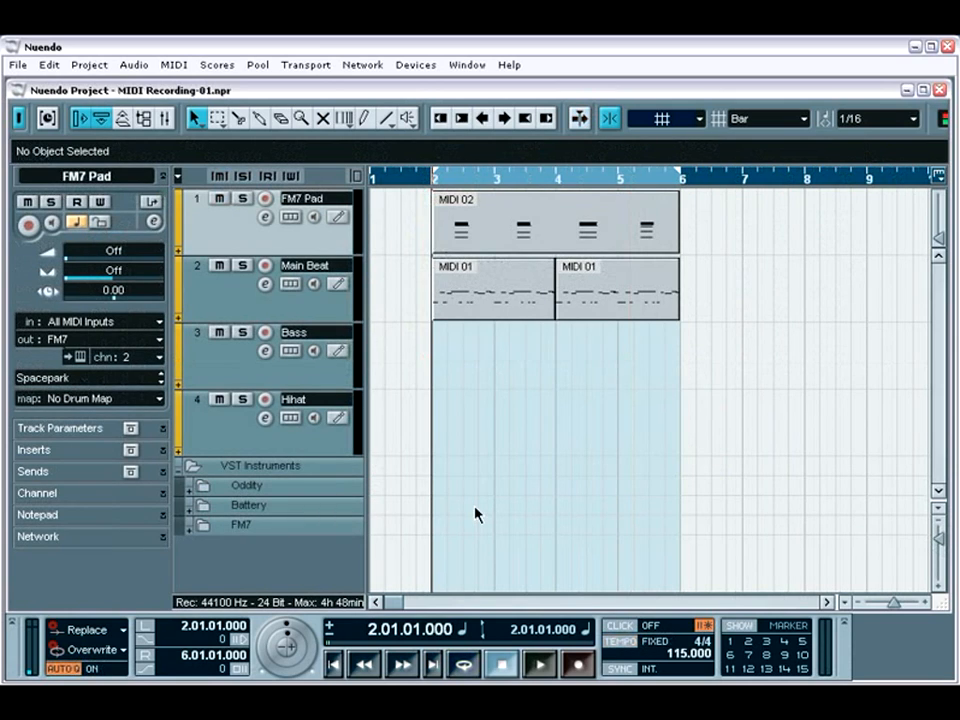
Play back the FM7 Pad and Main Beat parts in the MIDI Recording-01 project and return to the left locator
{"action": "key", "text": "space"}
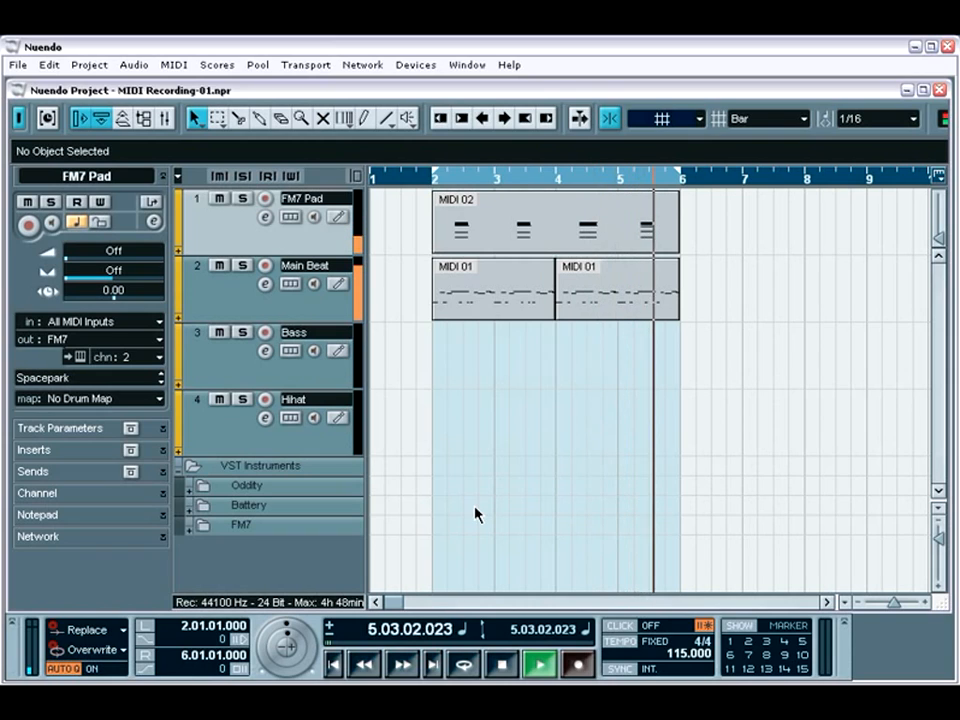
{"action": "key", "text": "space"}
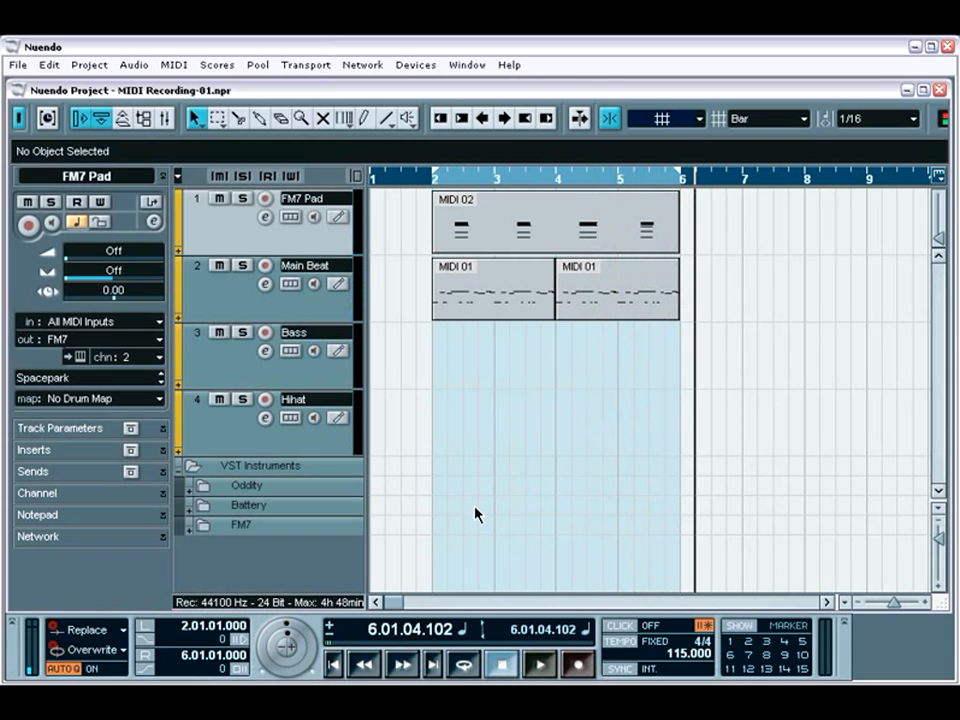
{"action": "key", "text": "KP_1"}
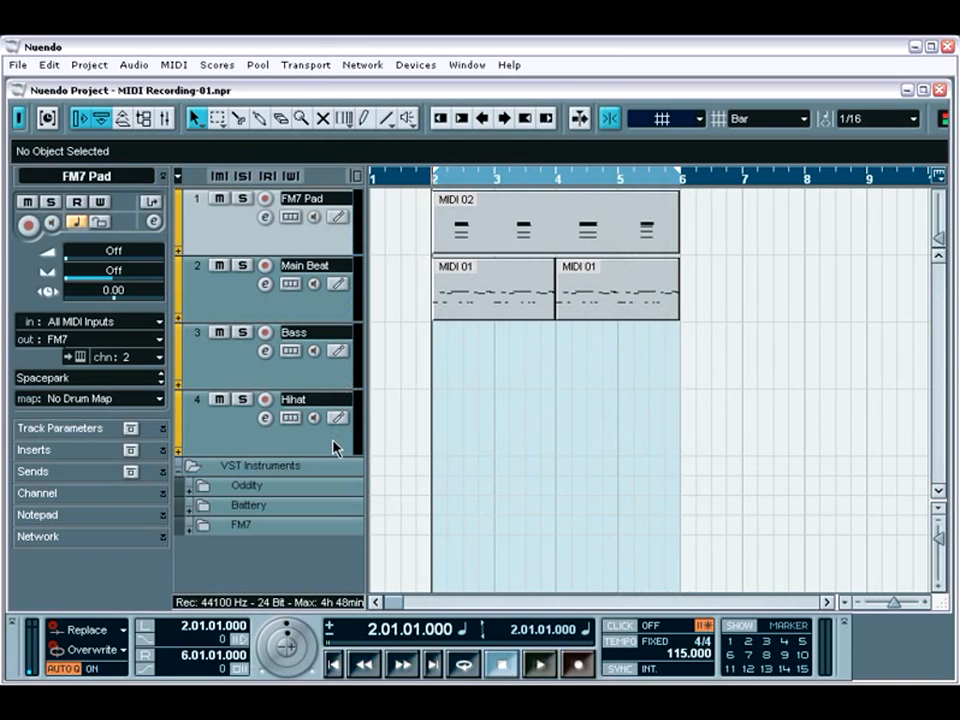
Audition the Bass and Hihat sounds by record-enabling each track briefly and disarming it again
{"action": "left_click", "coordinate": [265, 334]}
{"action": "left_click", "coordinate": [265, 334]}
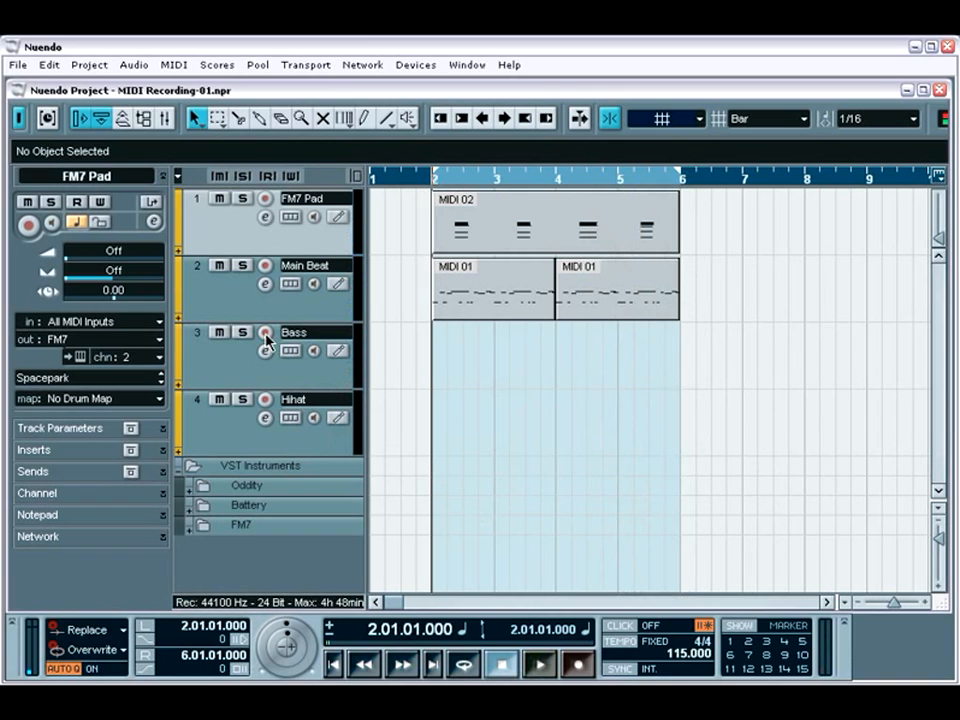
{"action": "left_click", "coordinate": [265, 400]}
{"action": "left_click", "coordinate": [266, 400]}
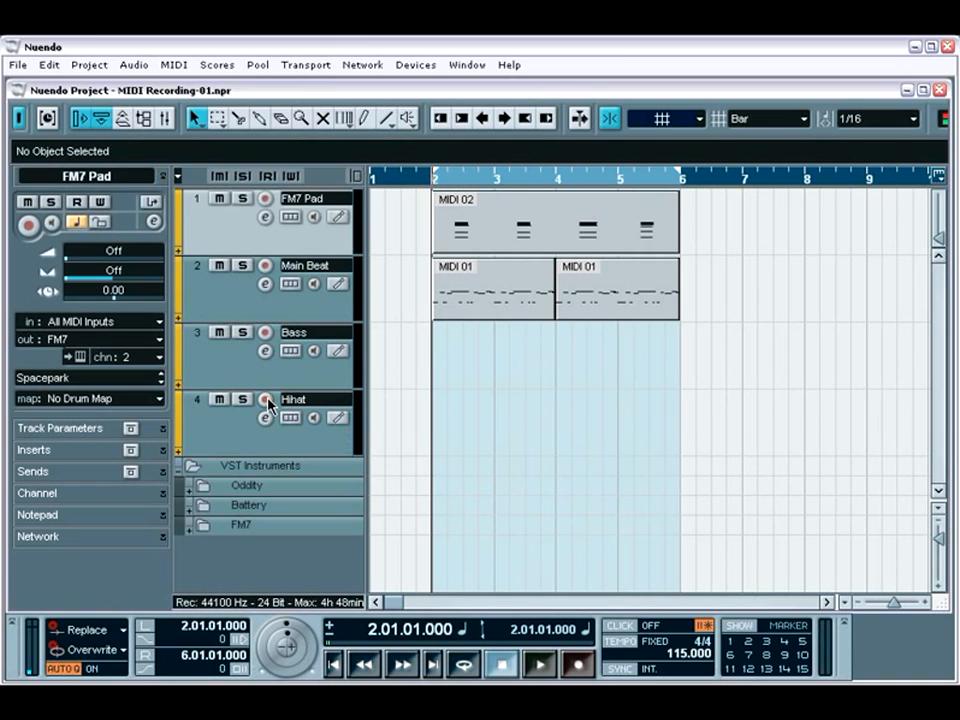
Record a bass line on the Bass track from bar 2 and disarm the track after the take
{"action": "left_click", "coordinate": [265, 334]}
{"action": "key", "text": "KP_Multiply"}
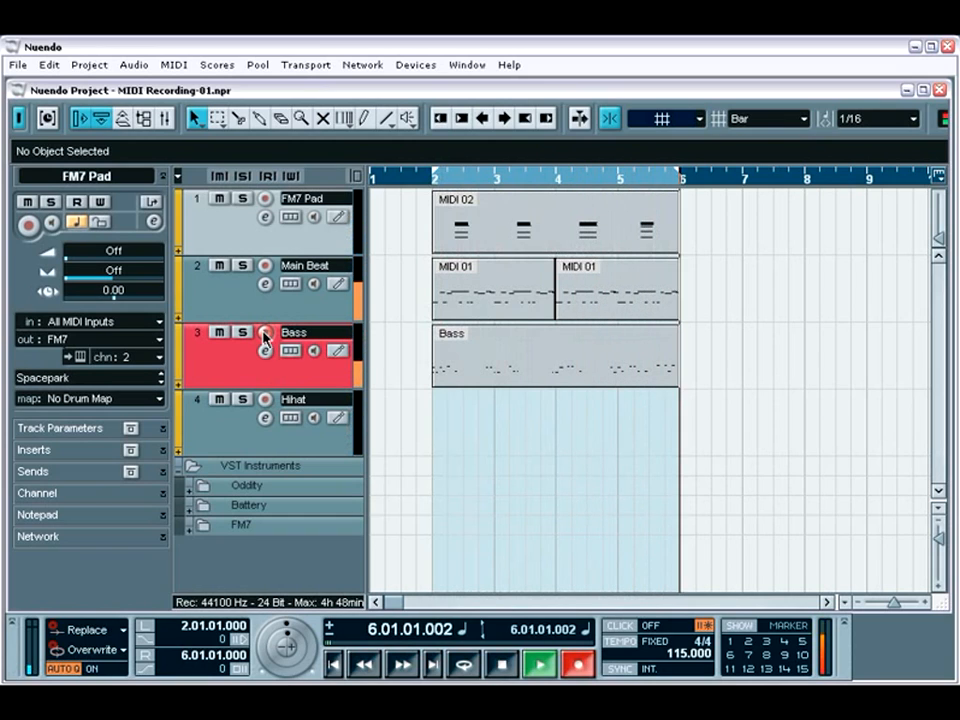
{"action": "key", "text": "space"}
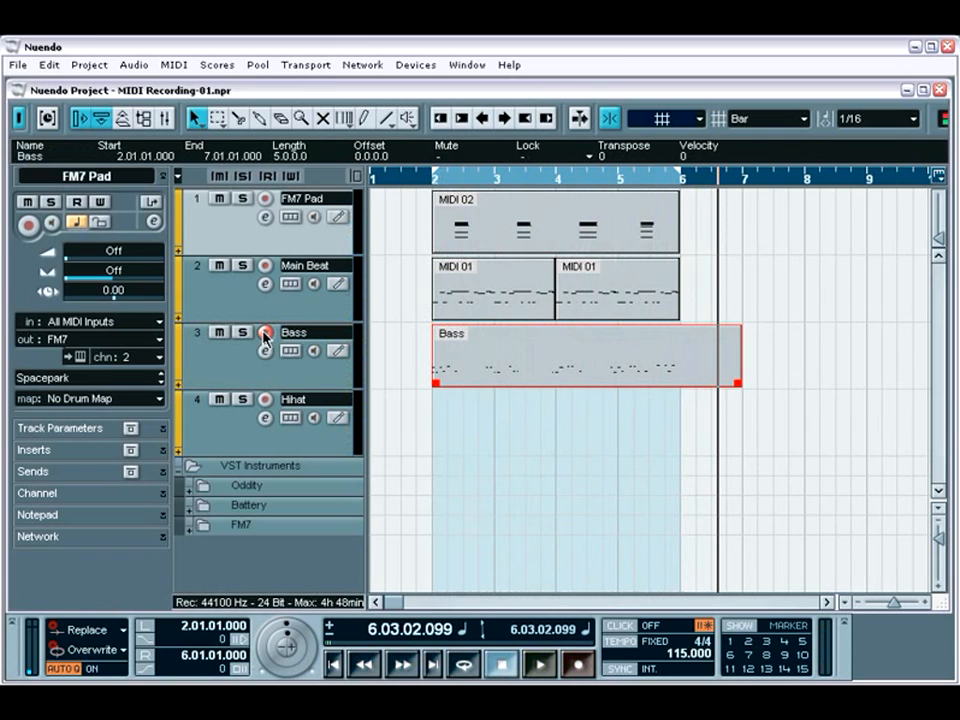
{"action": "left_click", "coordinate": [265, 333]}
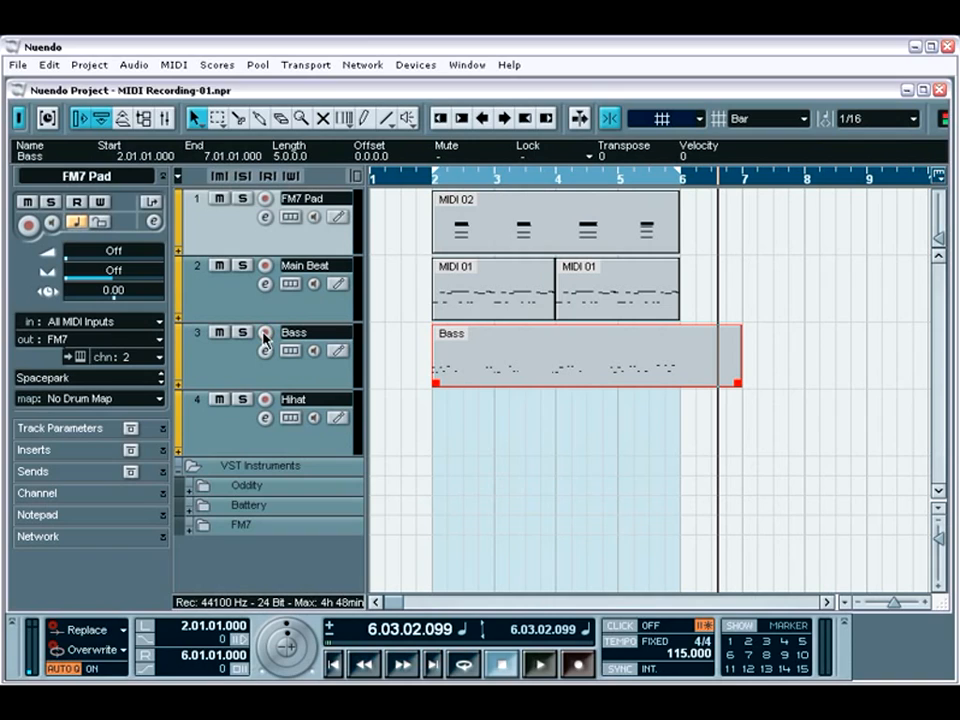
Record-enable the Hihat track, return to the left locator and draw an empty part from bar 2 to bar 6
{"action": "left_click", "coordinate": [265, 400]}
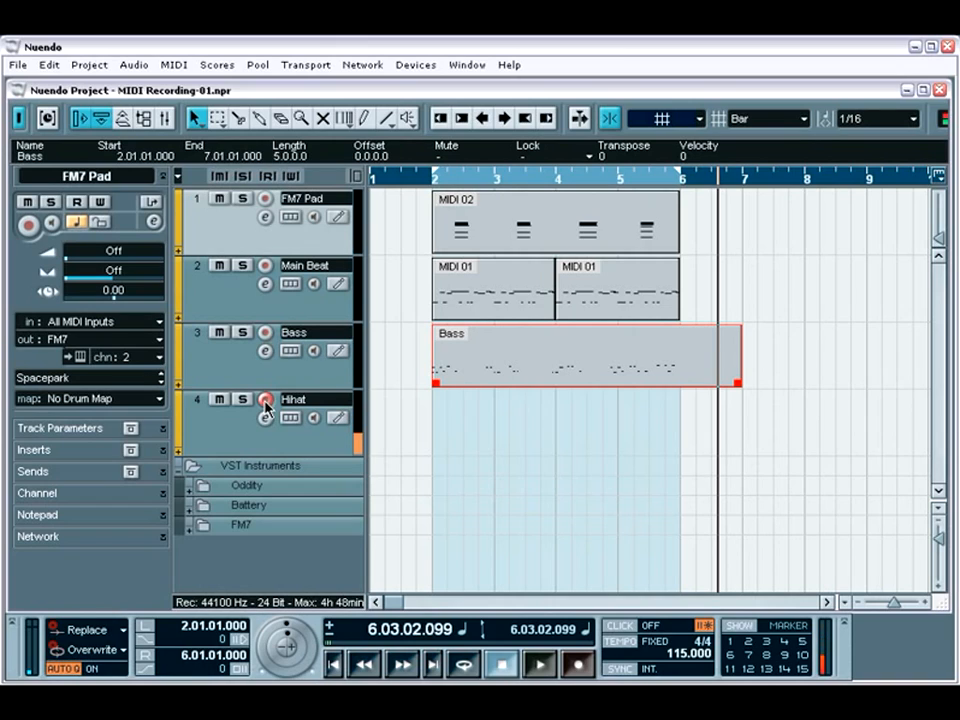
{"action": "key", "text": "KP_1"}
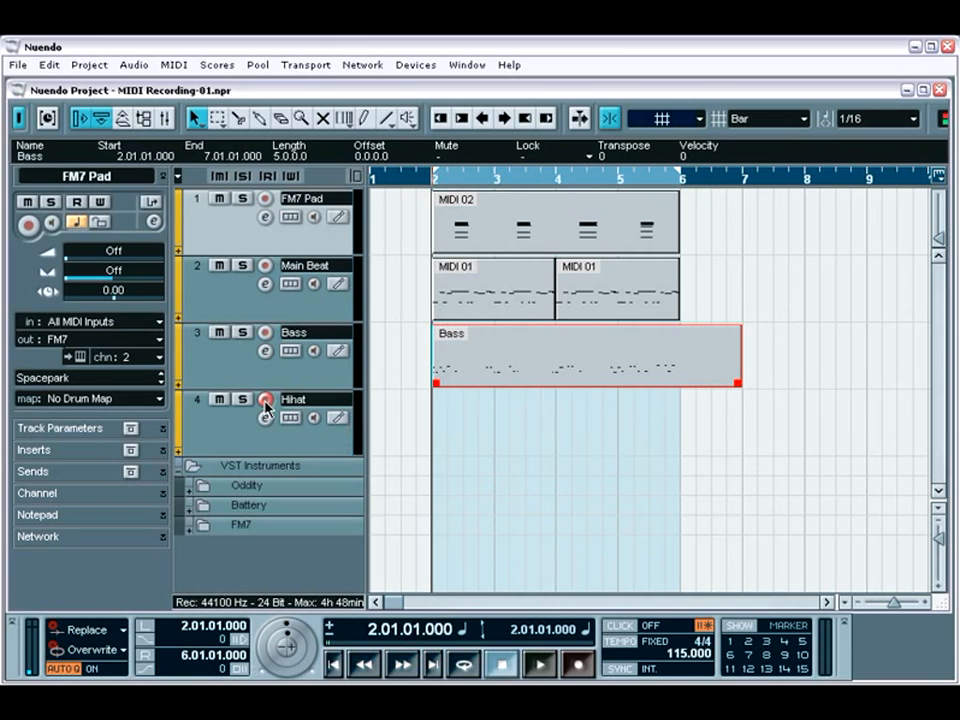
{"action": "left_click", "coordinate": [364, 118]}
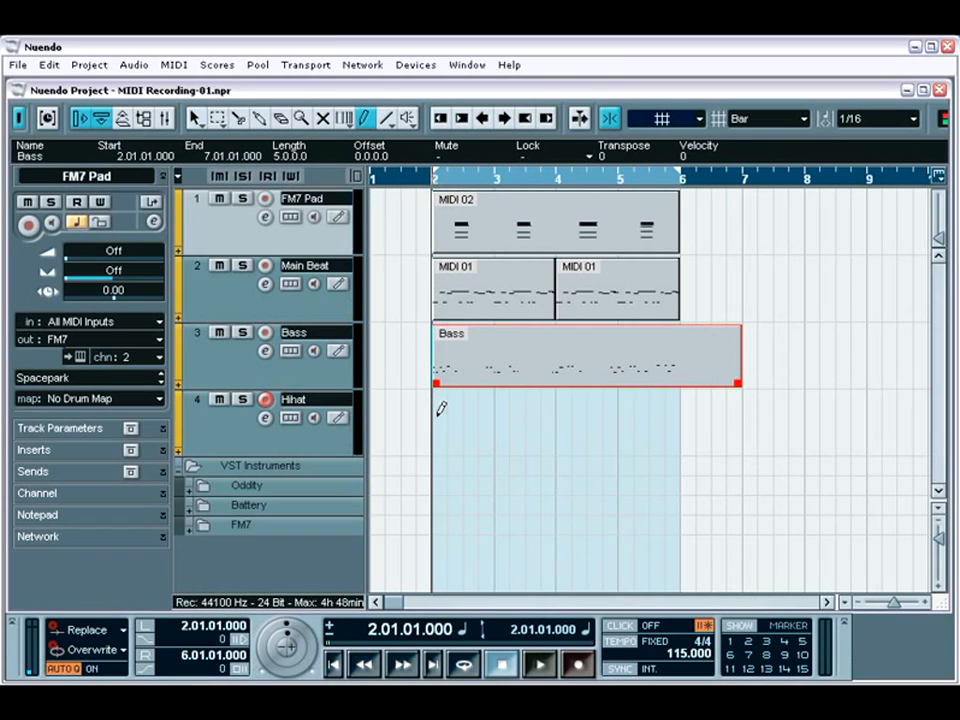
{"action": "left_click_drag", "start_coordinate": [441, 408], "coordinate": [674, 408]}
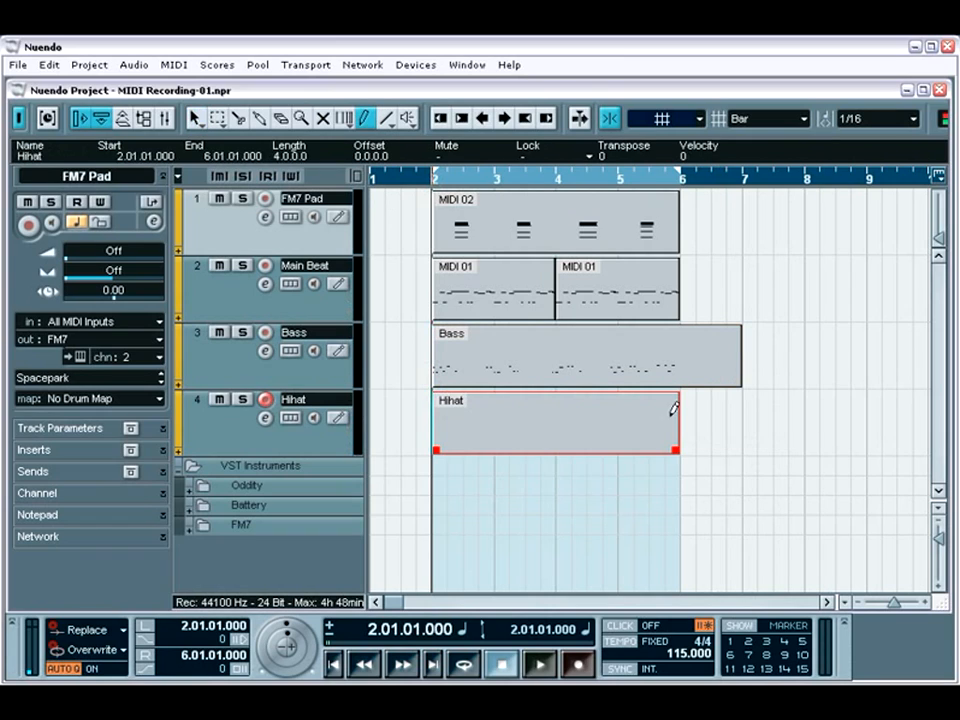
Open the Hihat part in the Key Editor and step-input a continuous row of 1/16 notes from bar 2 to bar 6
{"action": "key", "text": "1"}
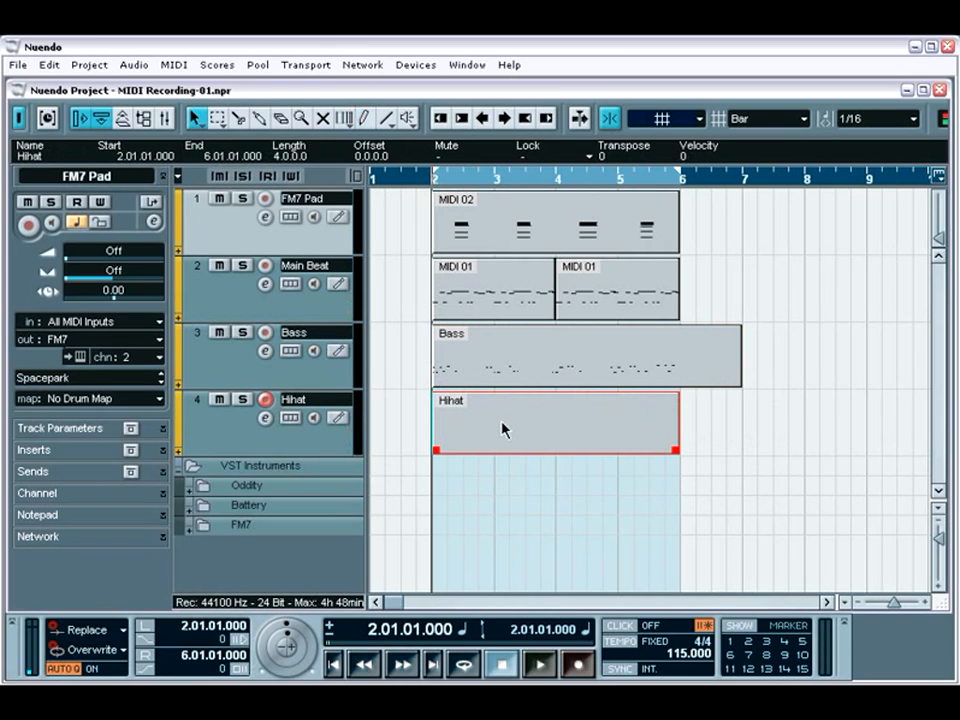
{"action": "double_click", "coordinate": [479, 430]}
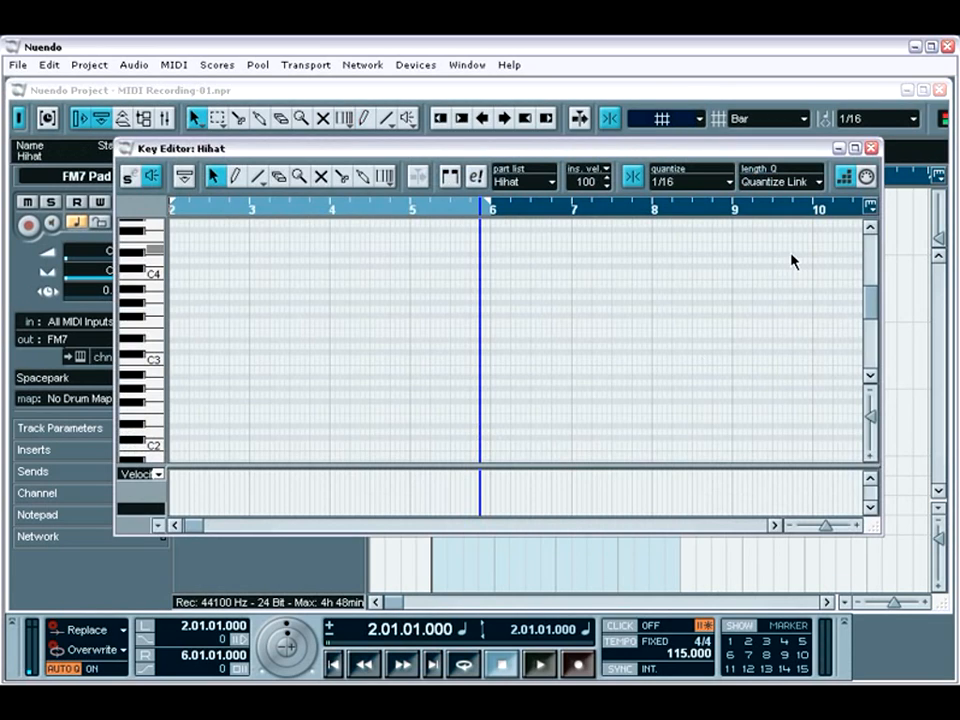
{"action": "left_click", "coordinate": [844, 182]}
{"action": "left_click", "coordinate": [844, 182]}
{"action": "left_click", "coordinate": [486, 393]}
{"action": "left_click", "coordinate": [176, 525]}
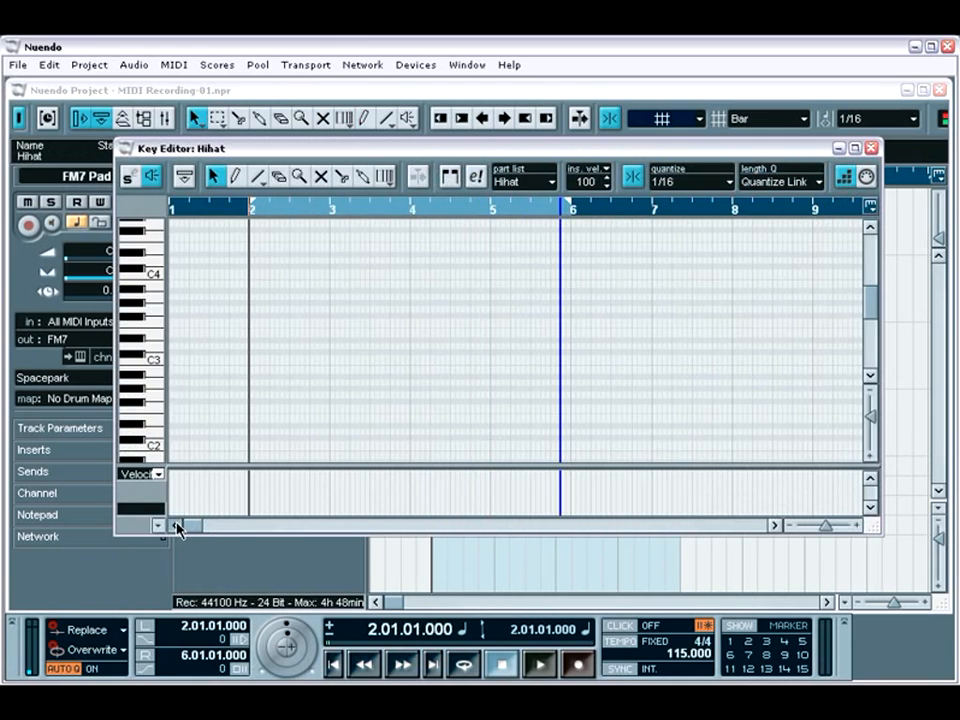
{"action": "left_click", "coordinate": [250, 292]}
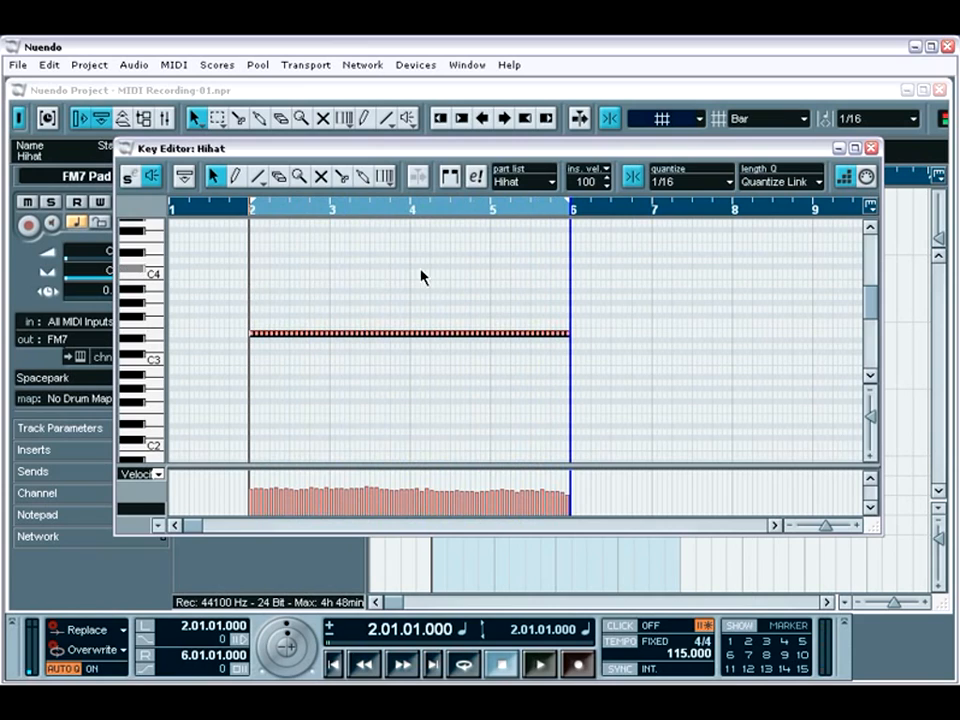
Close the Key Editor and play back the arrangement with all four tracks from bar 2
{"action": "left_click", "coordinate": [871, 149]}
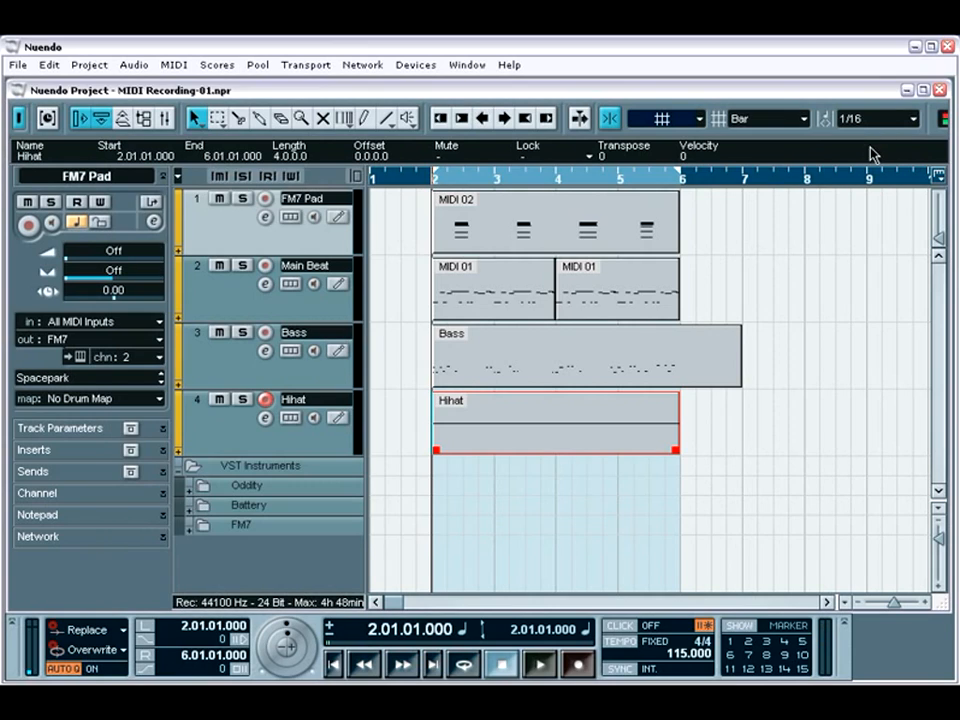
{"action": "key", "text": "space"}
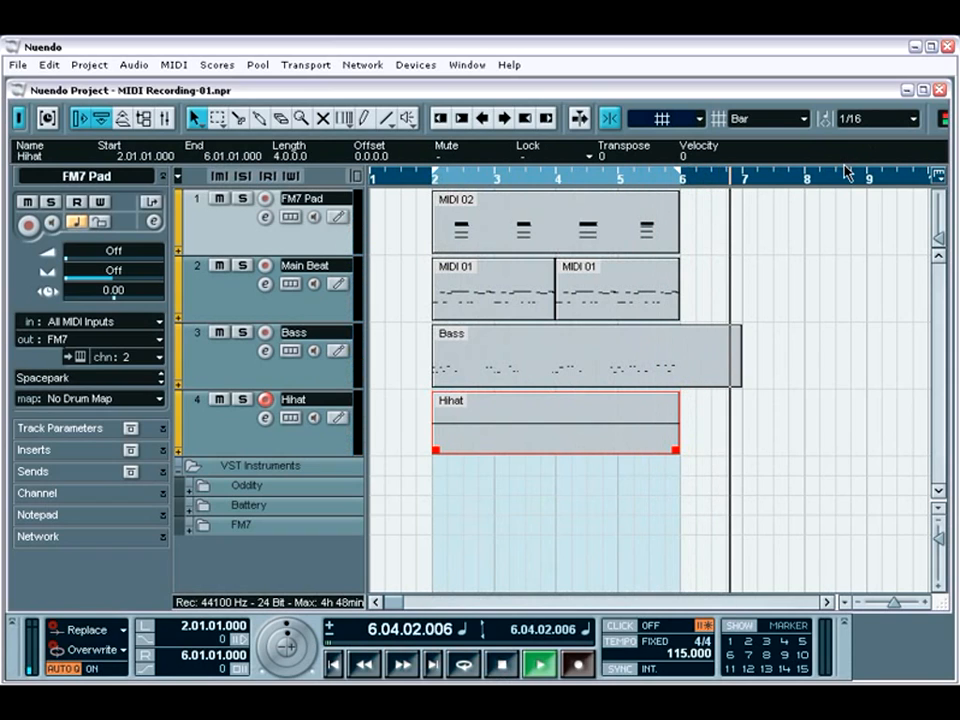
{"action": "key", "text": "space"}
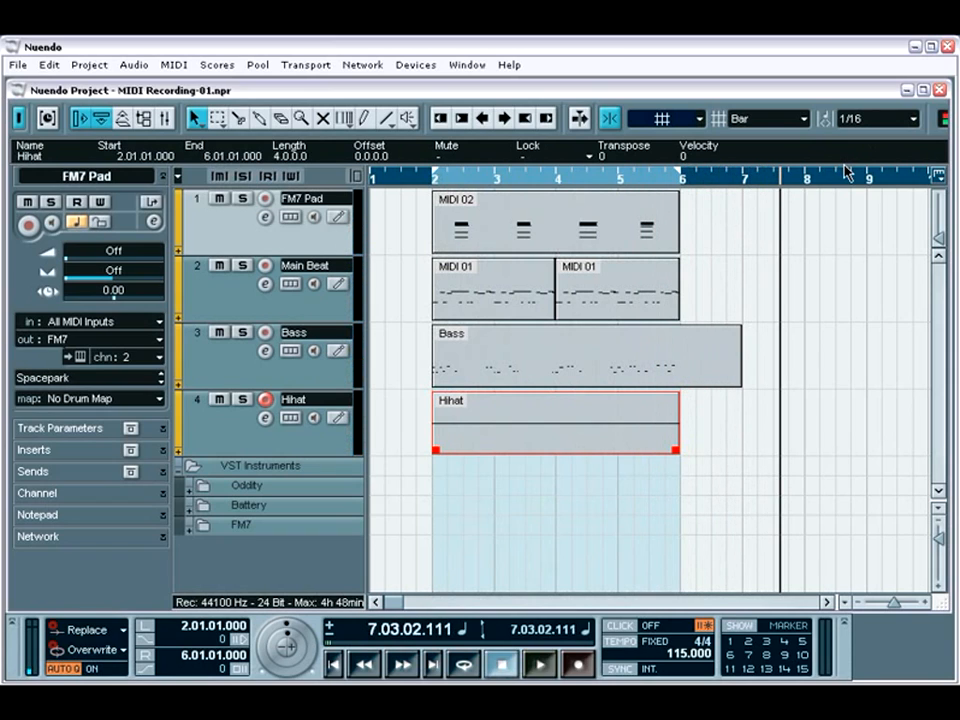